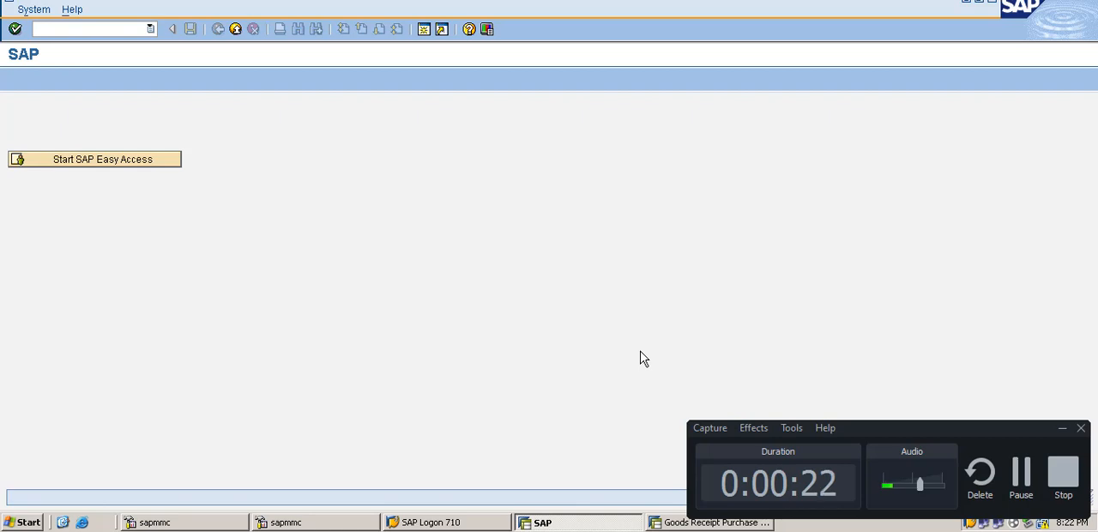
Step: Open the material creation transaction mm01
text(mm01)
key(Return)
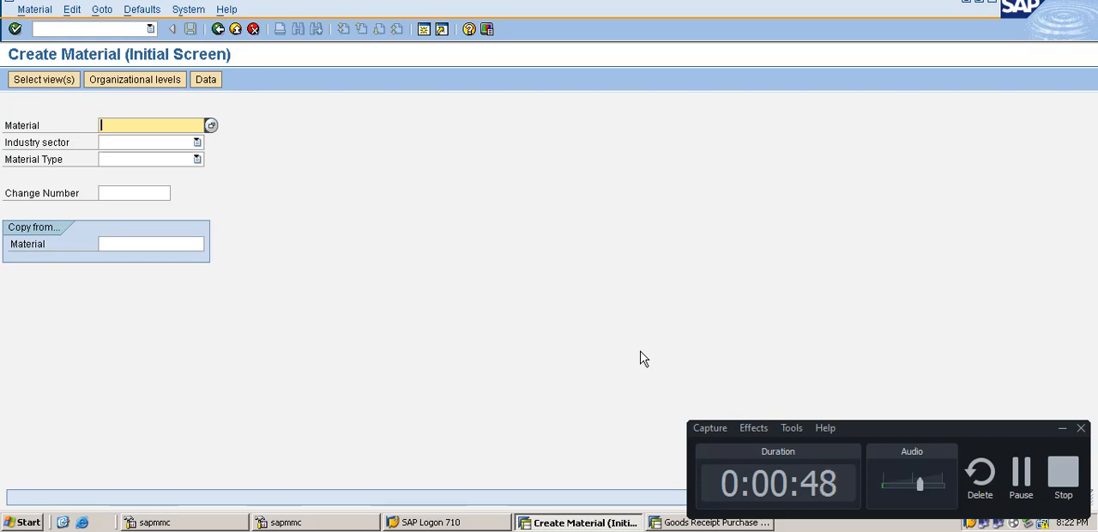
Step: Enter 1420 as the reference material to copy from and submit the initial screen
click(141, 244)
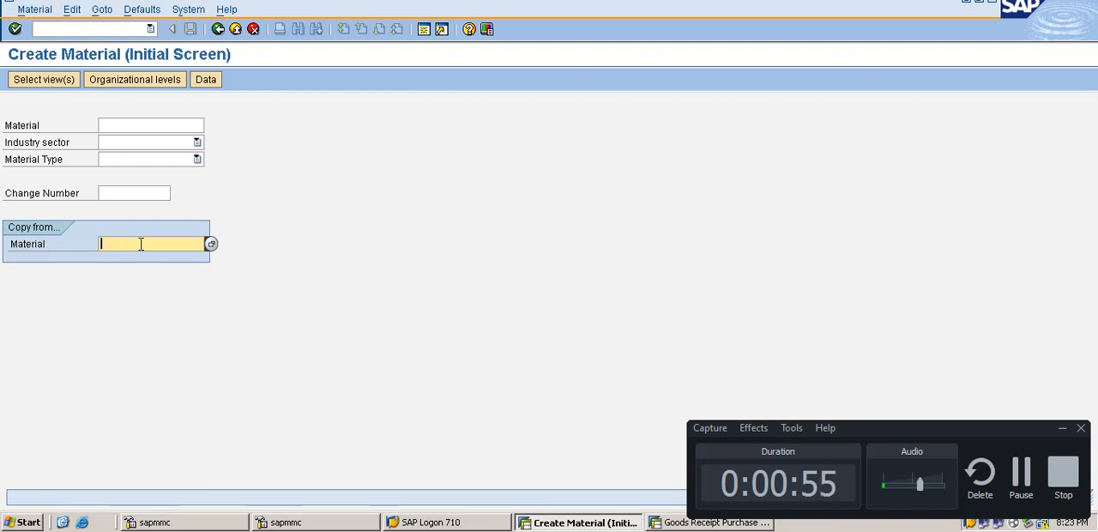
text(1420)
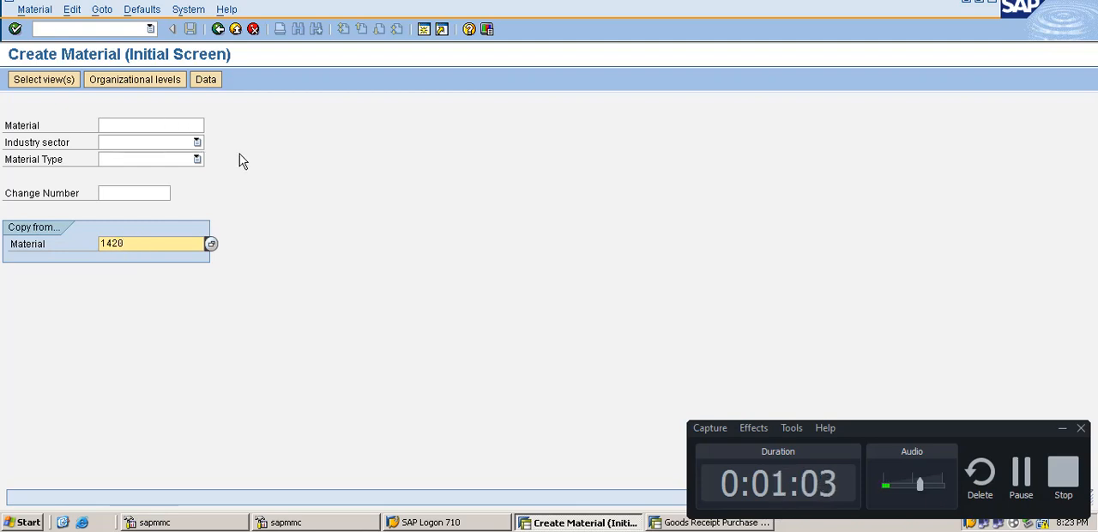
key(Return)
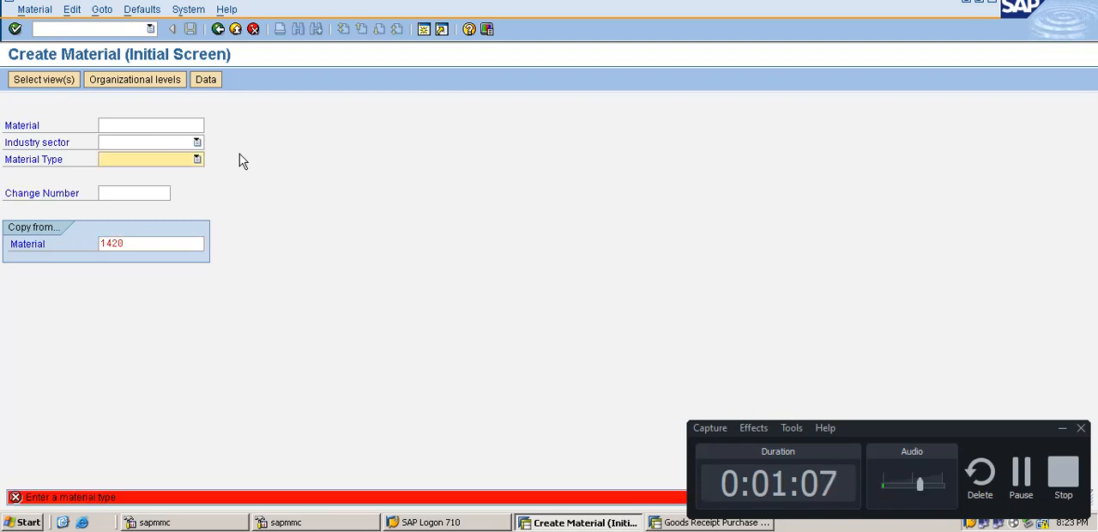
Step: Set the material type to ROH Raw material
click(197, 160)
click(196, 161)
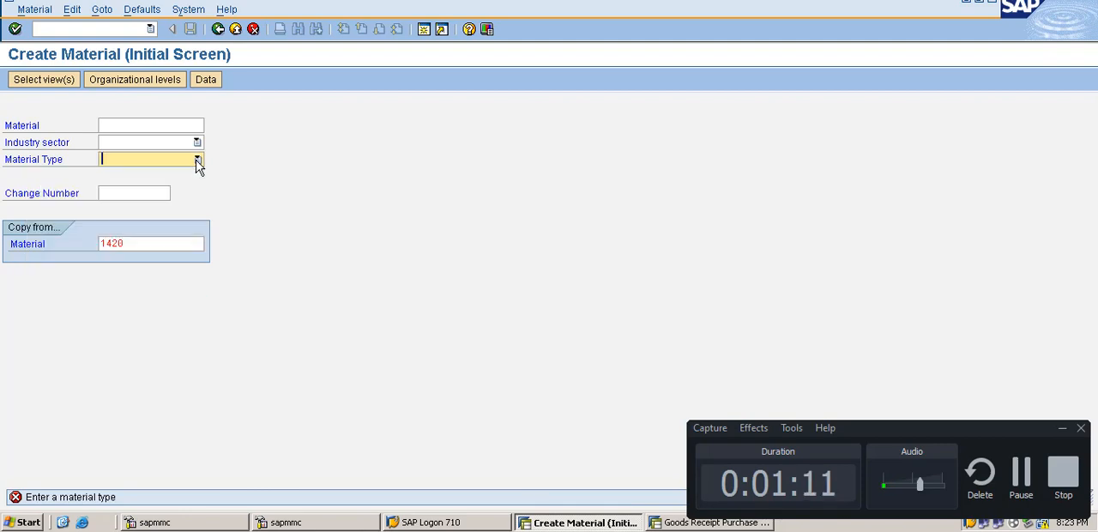
click(200, 161)
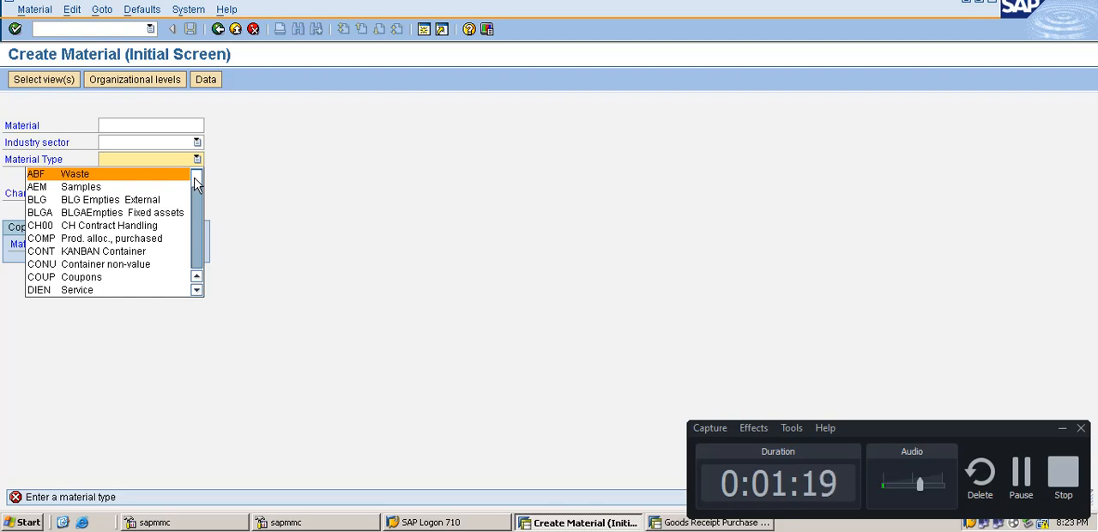
scroll(197, 182, down, 2)
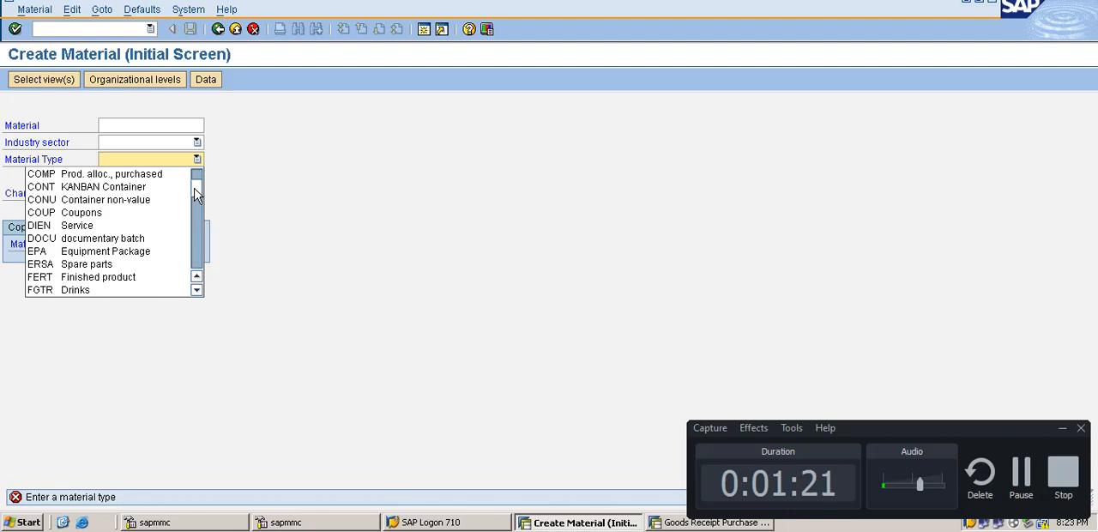
scroll(196, 196, down, 1)
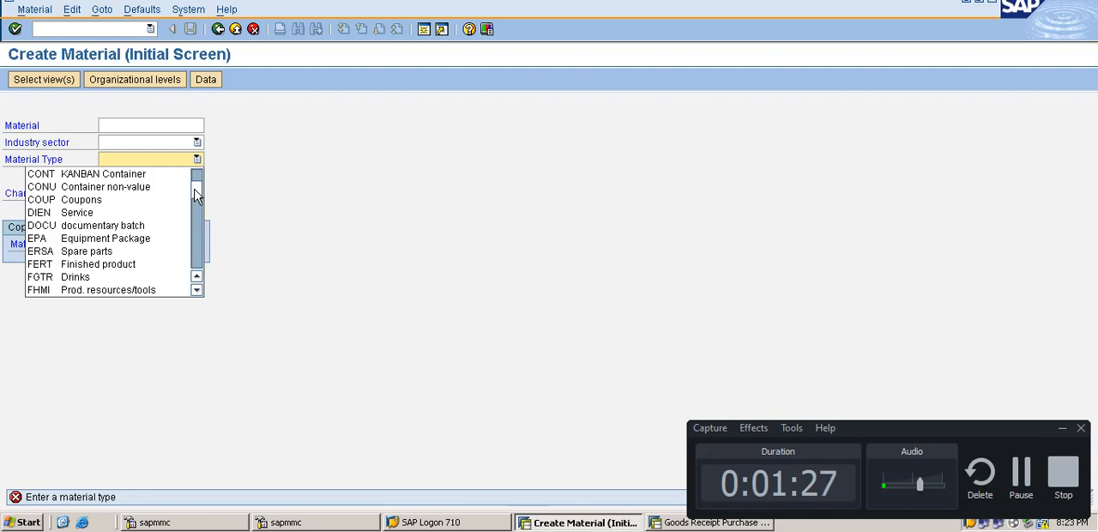
drag(195, 188, 195, 213)
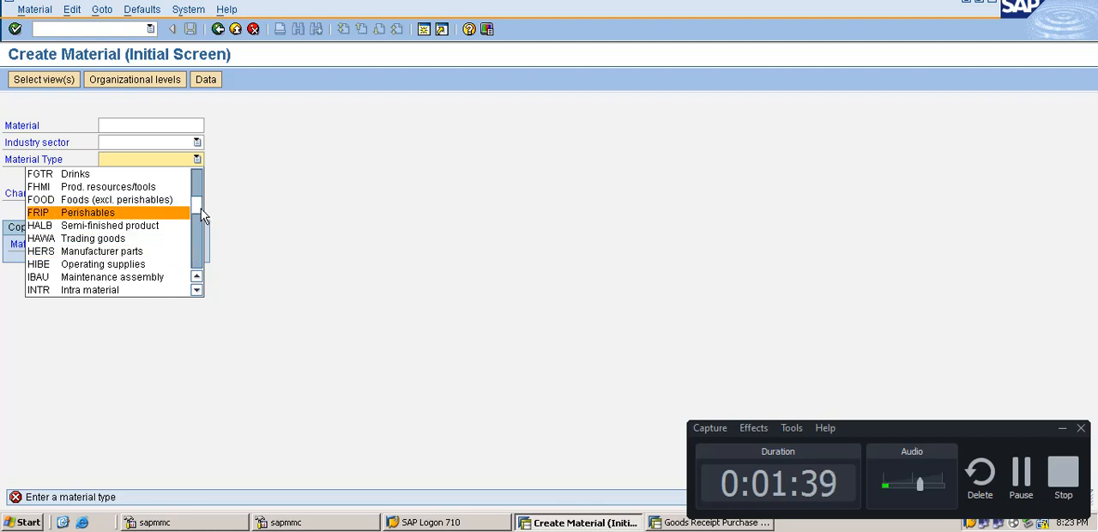
drag(199, 212, 197, 247)
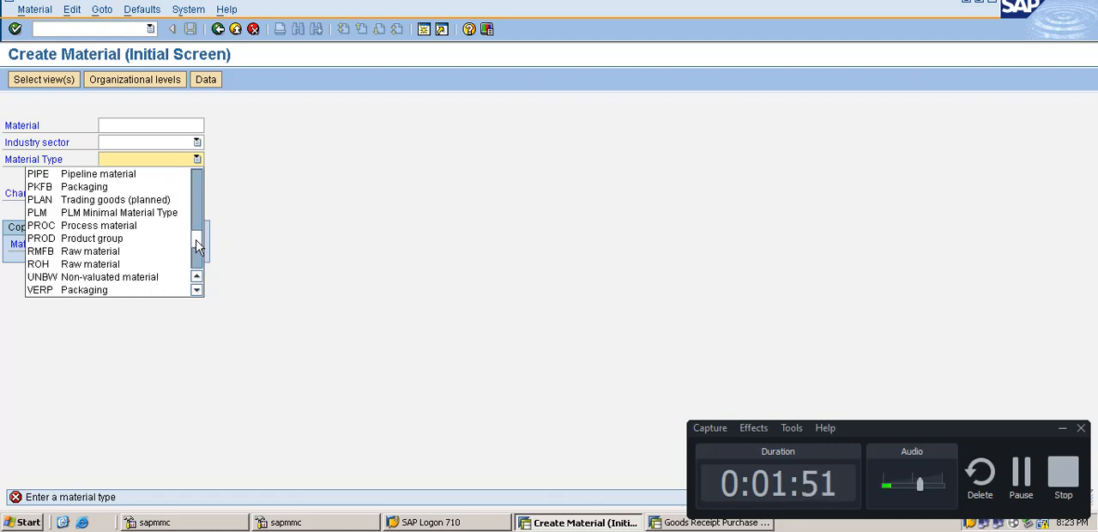
click(91, 267)
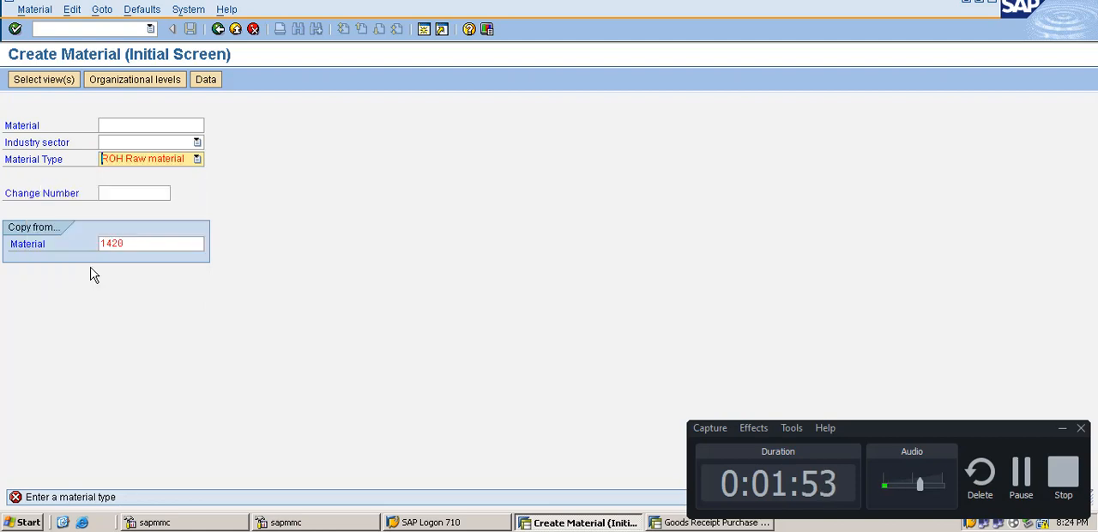
Step: Set the industry sector to C Chemical Industry and continue to the organizational levels
click(197, 143)
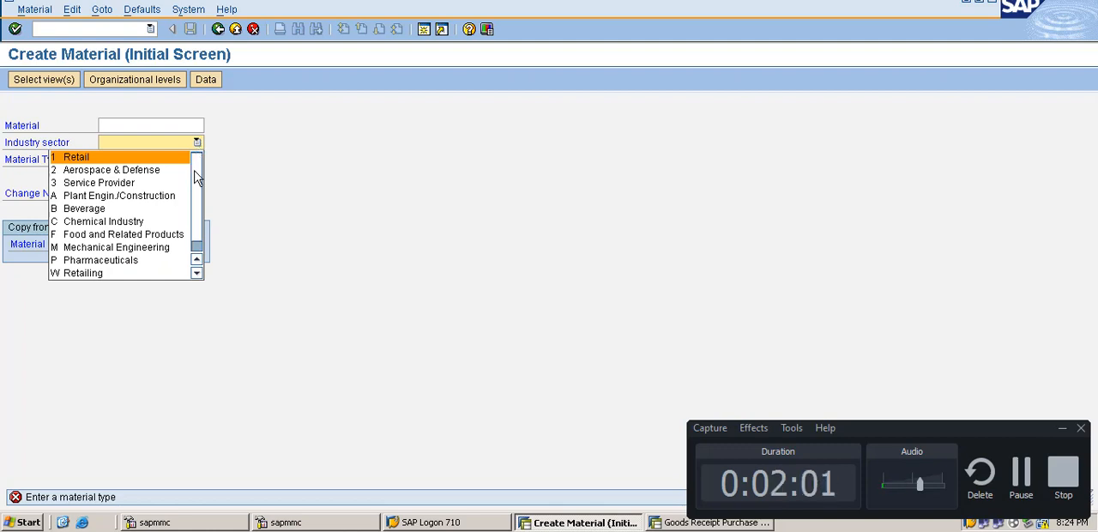
scroll(196, 182, down, 1)
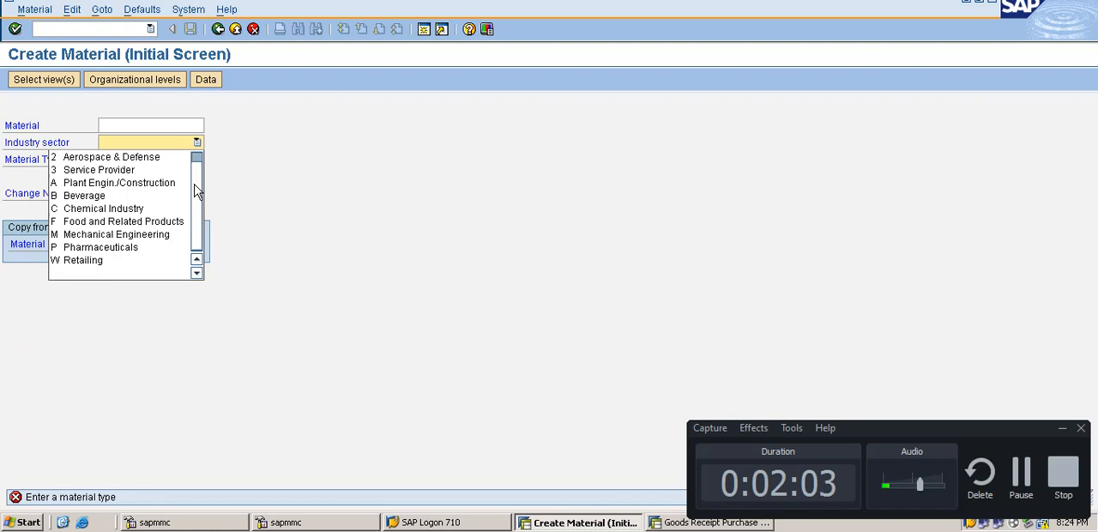
click(133, 209)
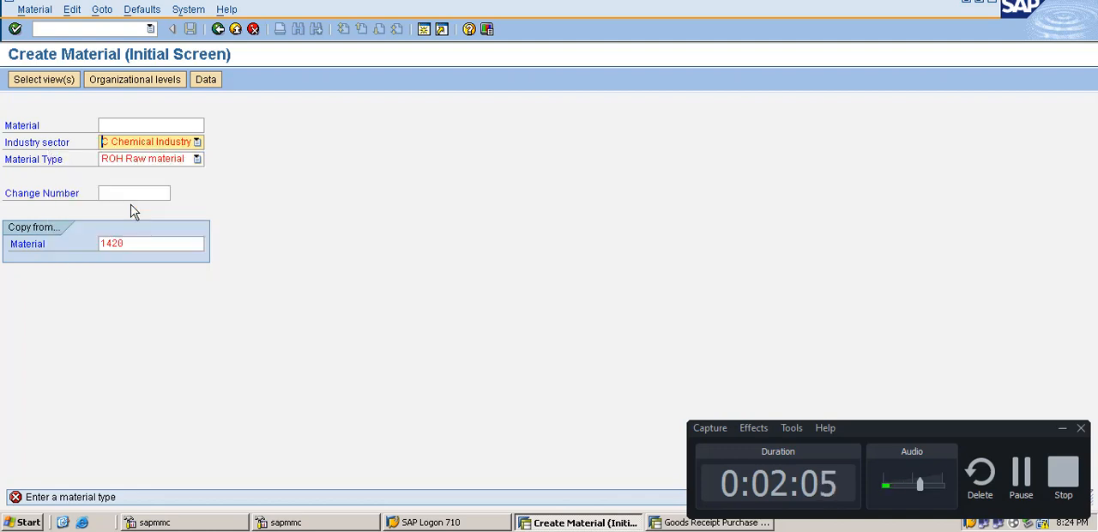
click(114, 247)
key(F10)
key(Escape)
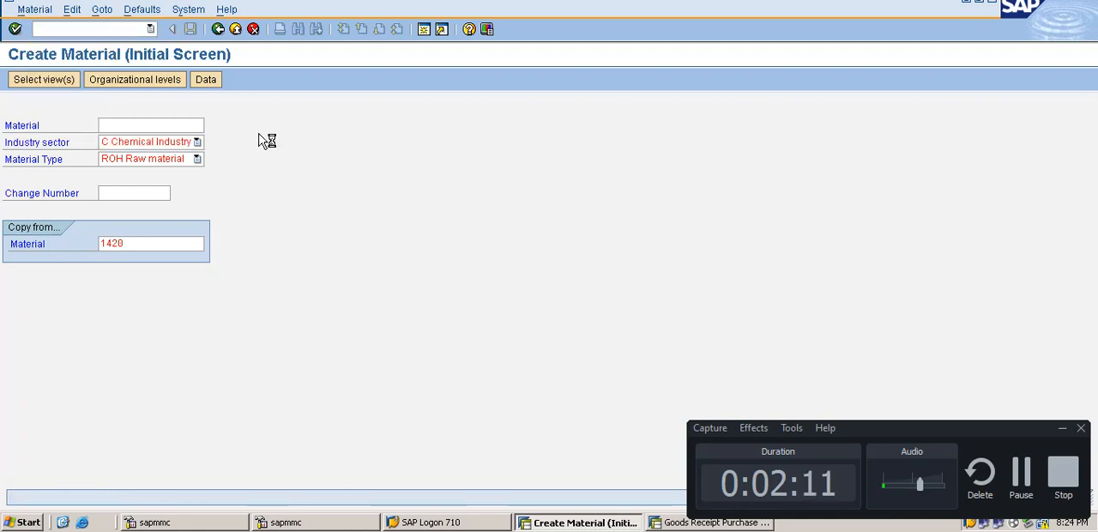
key(Return)
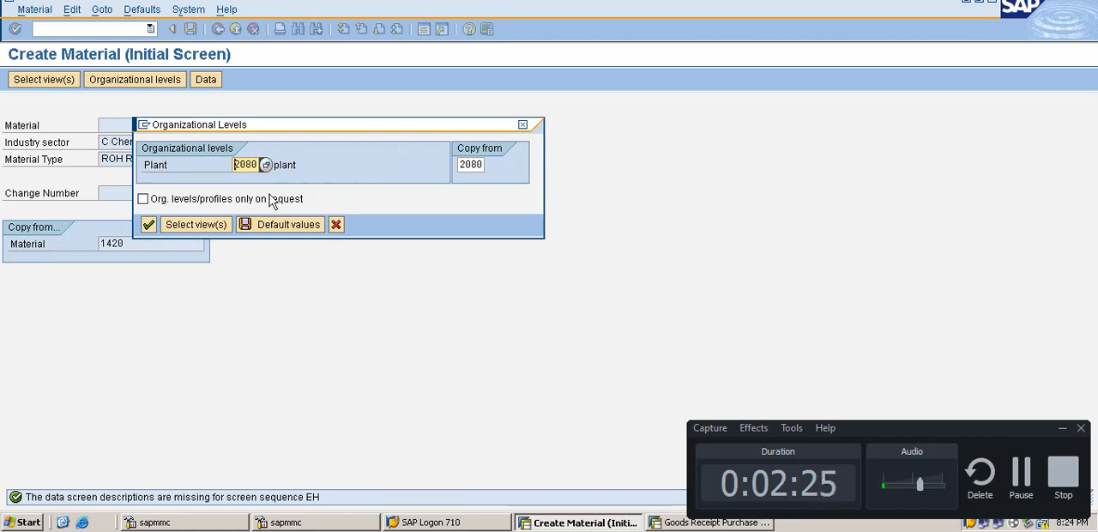
Step: Go to the view selection and add Sales Org. Data 1 and 2, Sales: General/Plant Data, MRP 1 and MRP 2
click(195, 225)
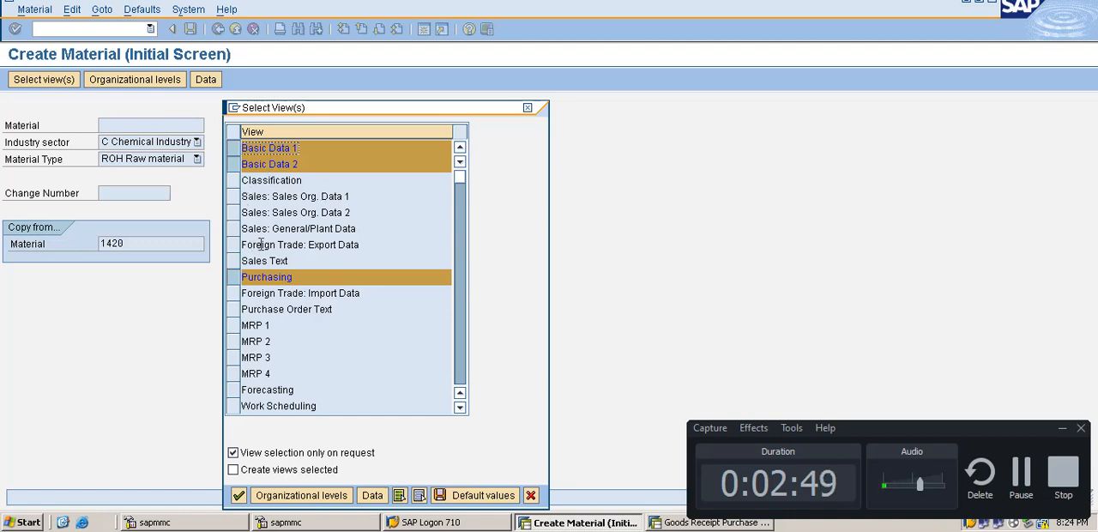
click(232, 199)
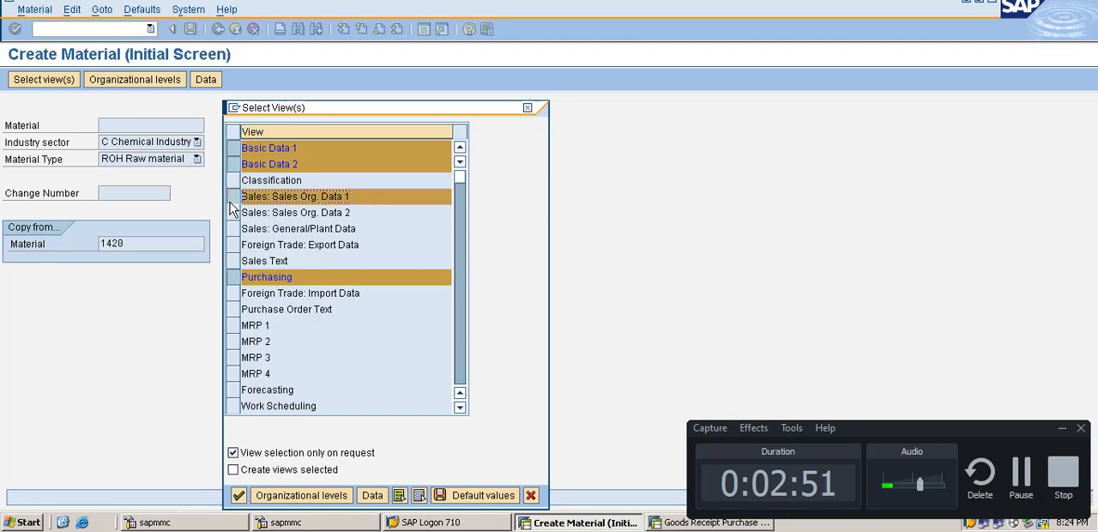
click(232, 213)
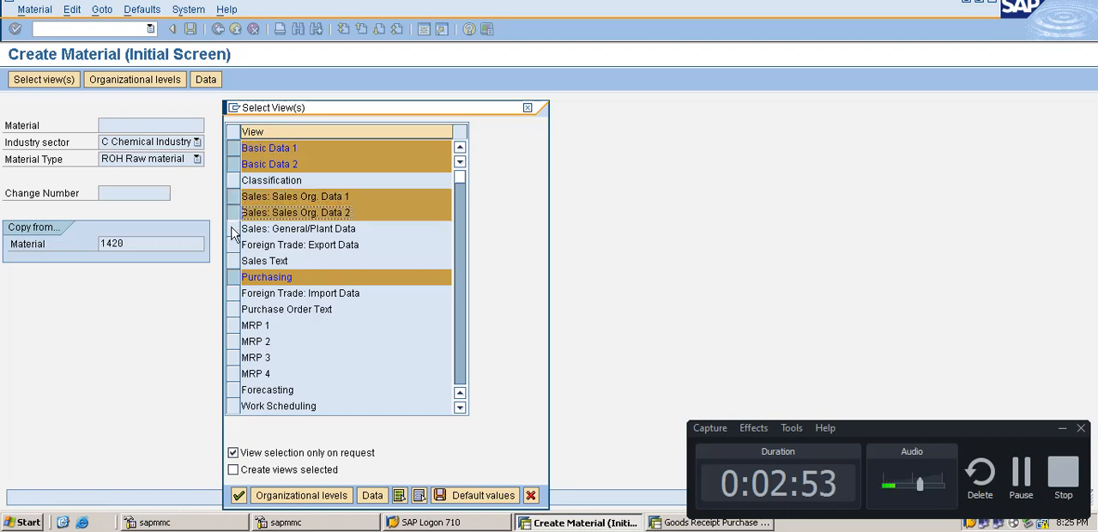
click(232, 228)
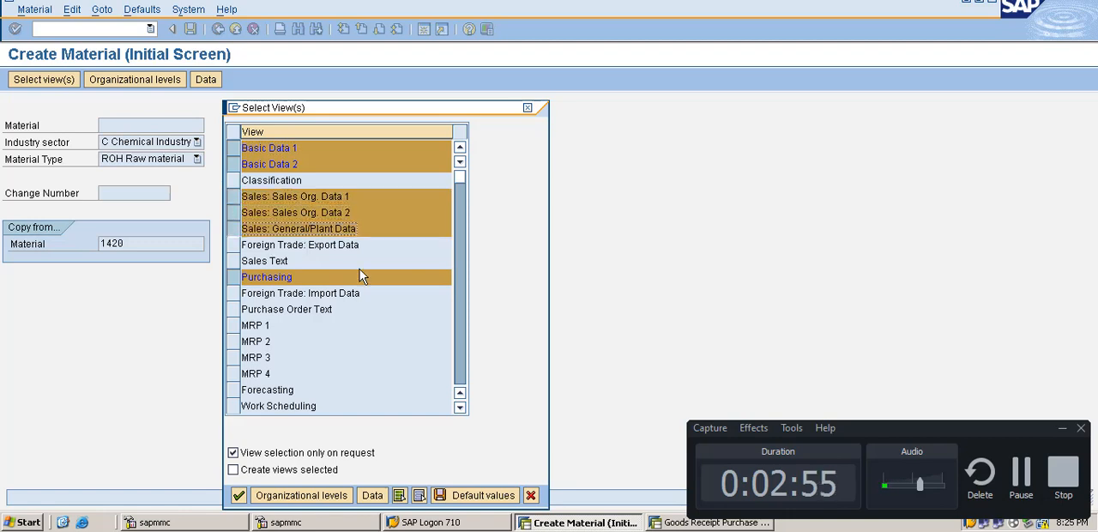
click(233, 326)
click(234, 342)
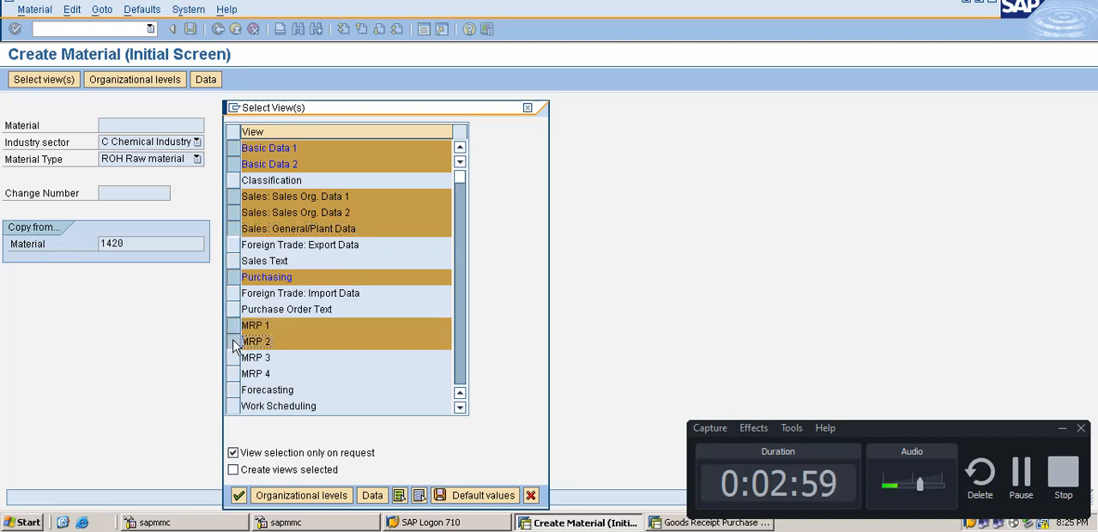
Step: Add the General Plant Data / Storage 1 and 2 and Warehouse Management 1 and 2 views to the selection
click(460, 409)
click(460, 408)
click(460, 409)
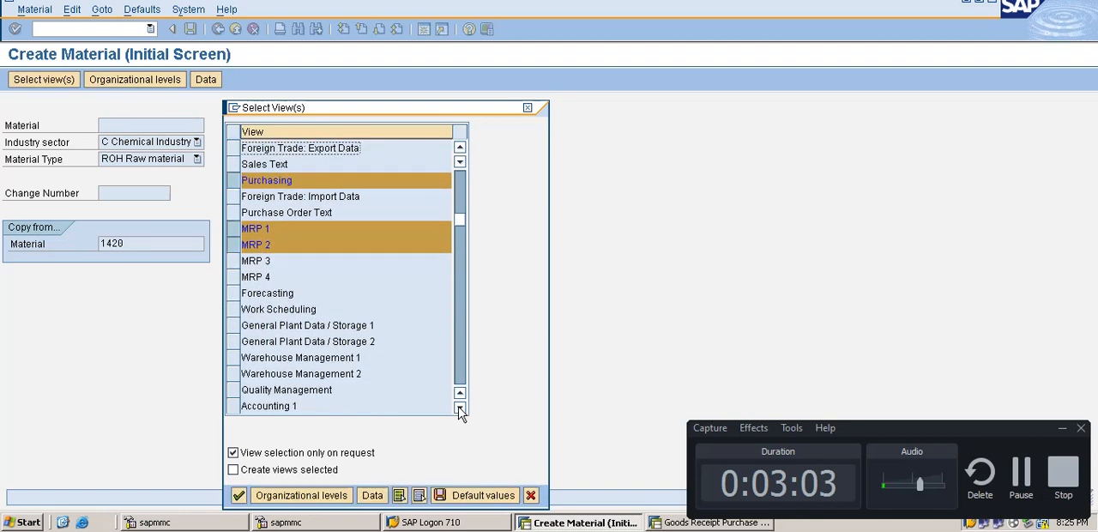
click(460, 408)
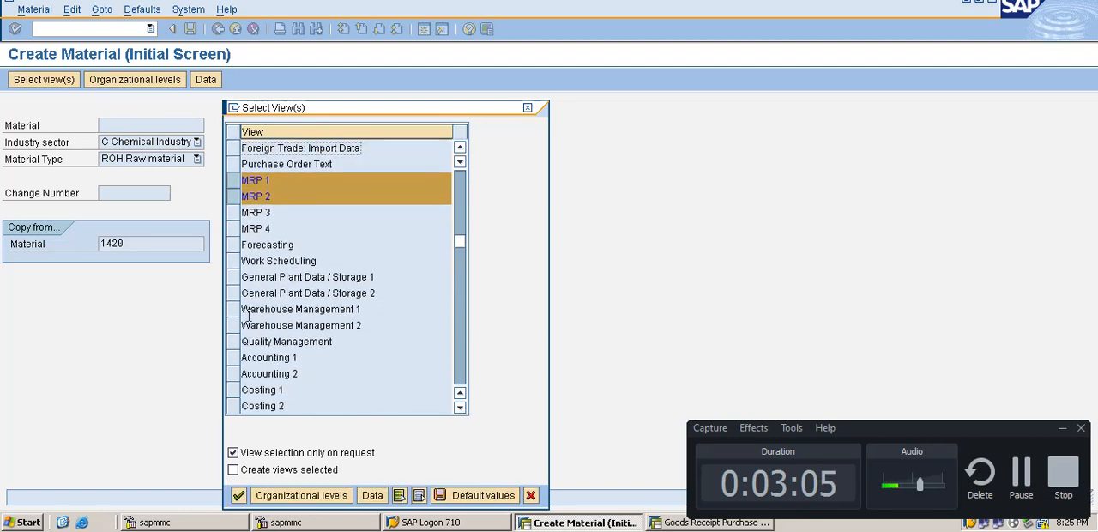
click(236, 279)
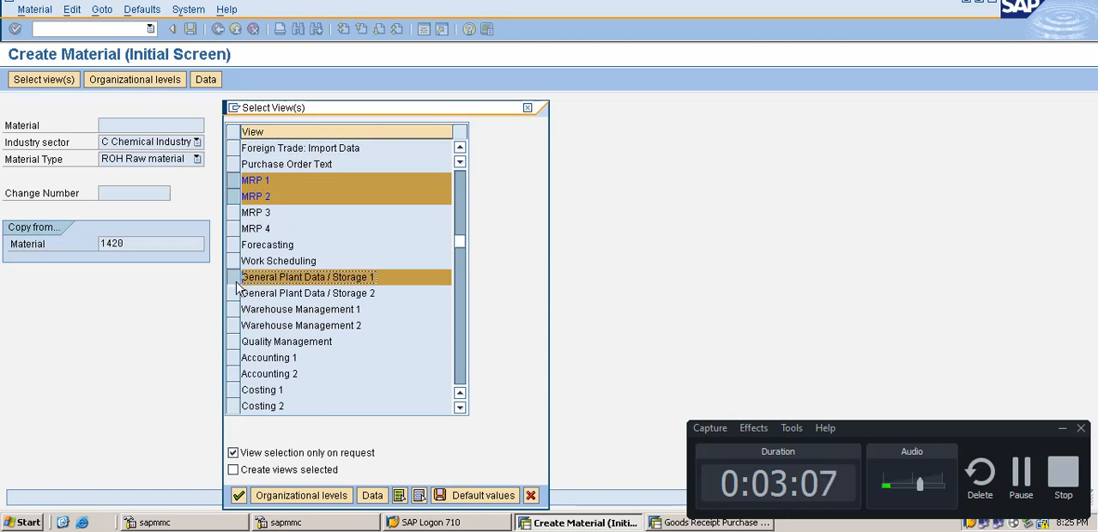
click(237, 293)
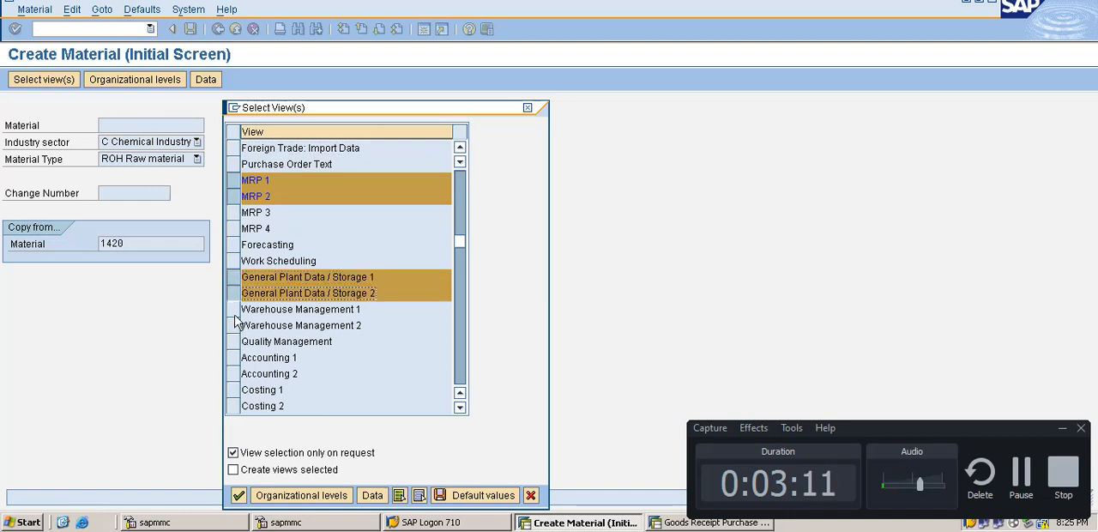
click(234, 310)
click(235, 327)
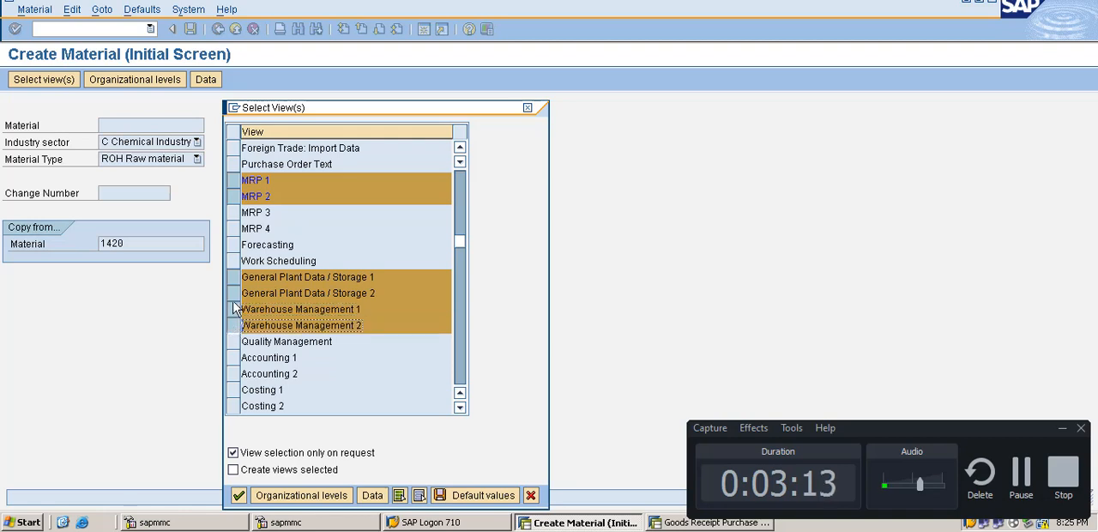
Step: Deselect General Plant Data / Storage 1 and 2, add Accounting 1 and 2, and confirm the view selection
click(234, 276)
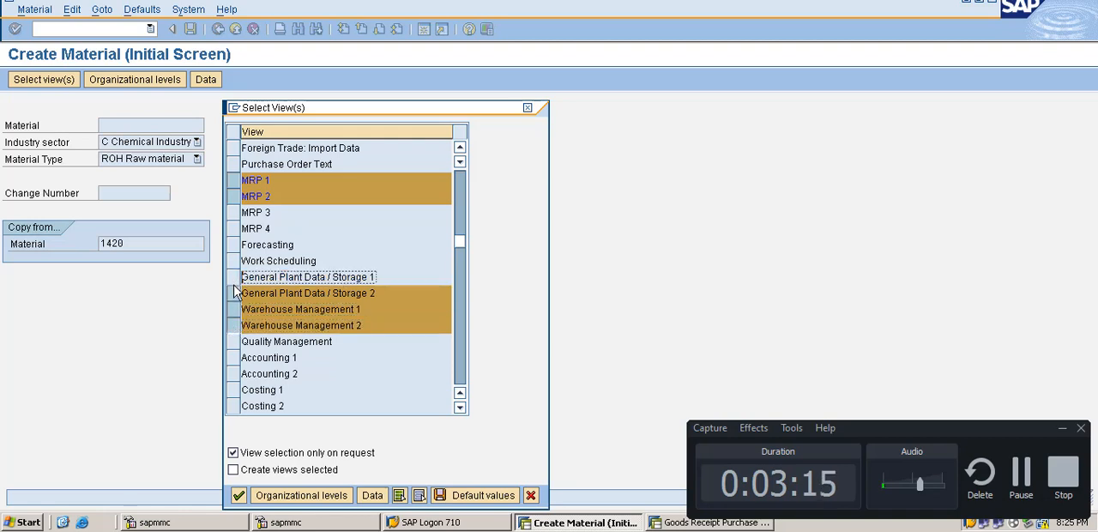
click(233, 293)
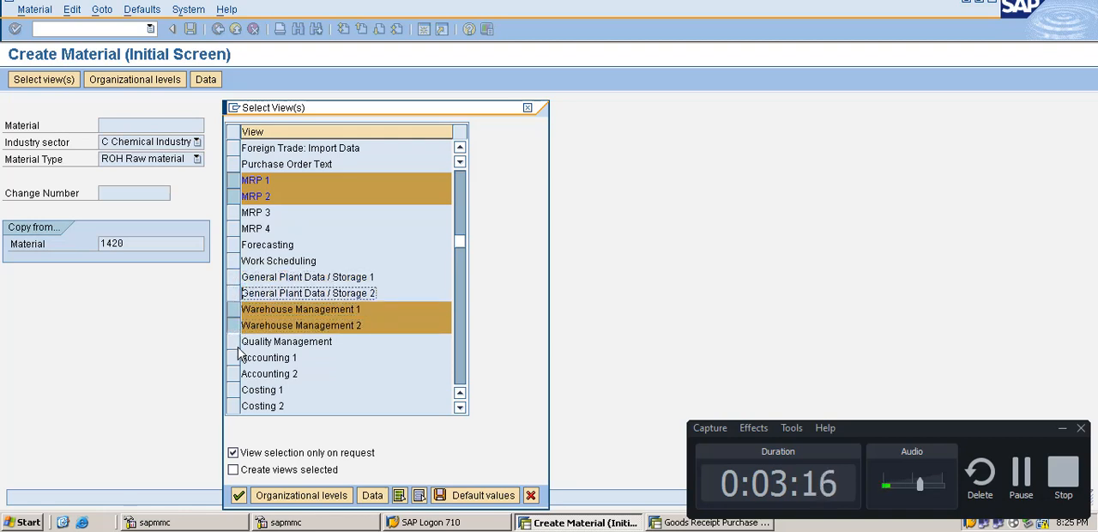
click(235, 358)
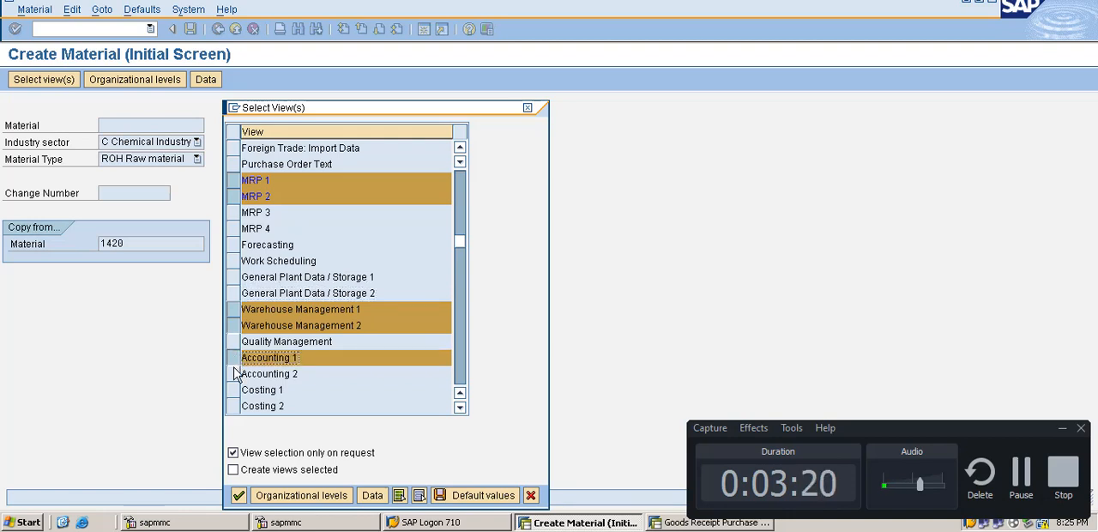
click(234, 374)
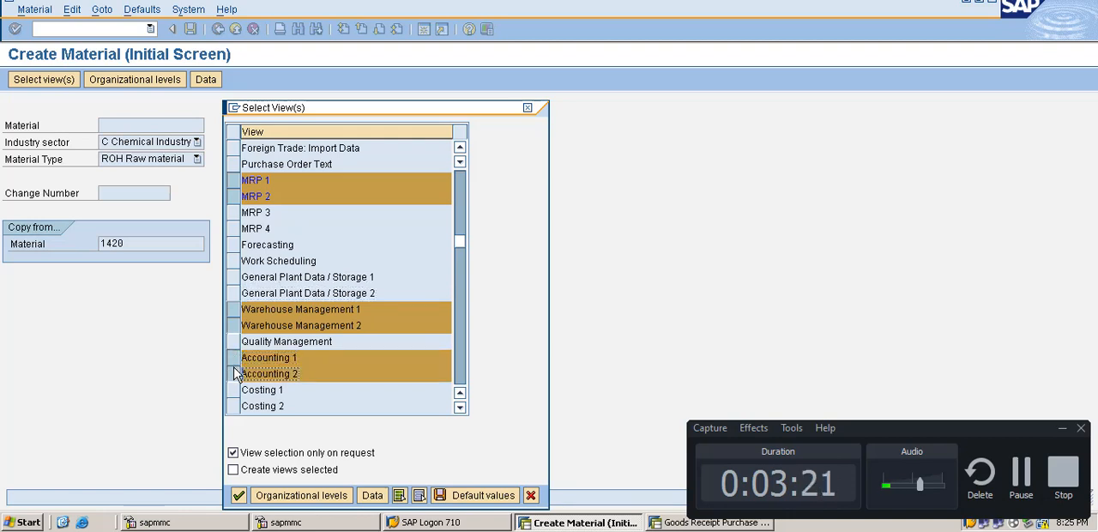
click(460, 408)
click(460, 408)
click(460, 409)
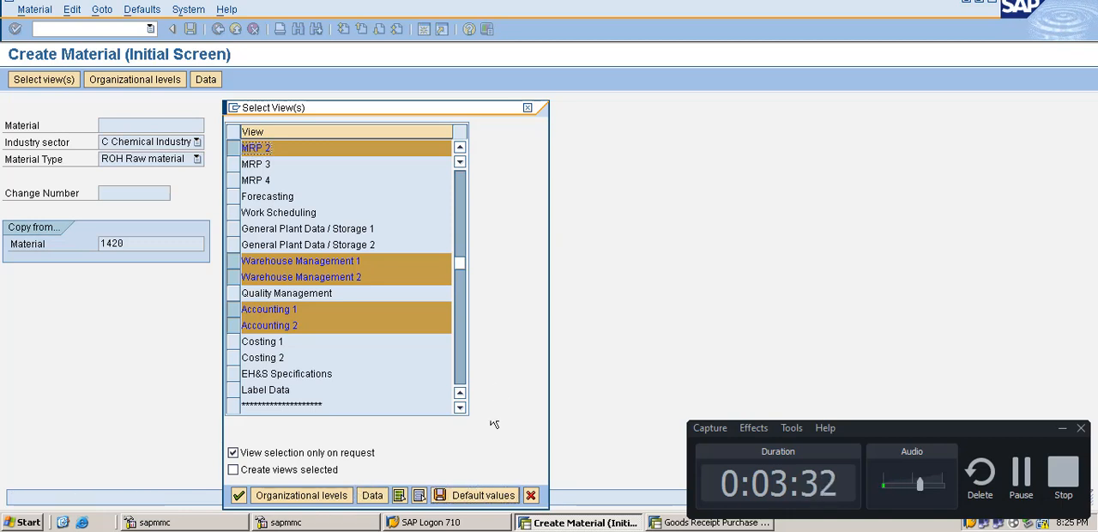
key(Return)
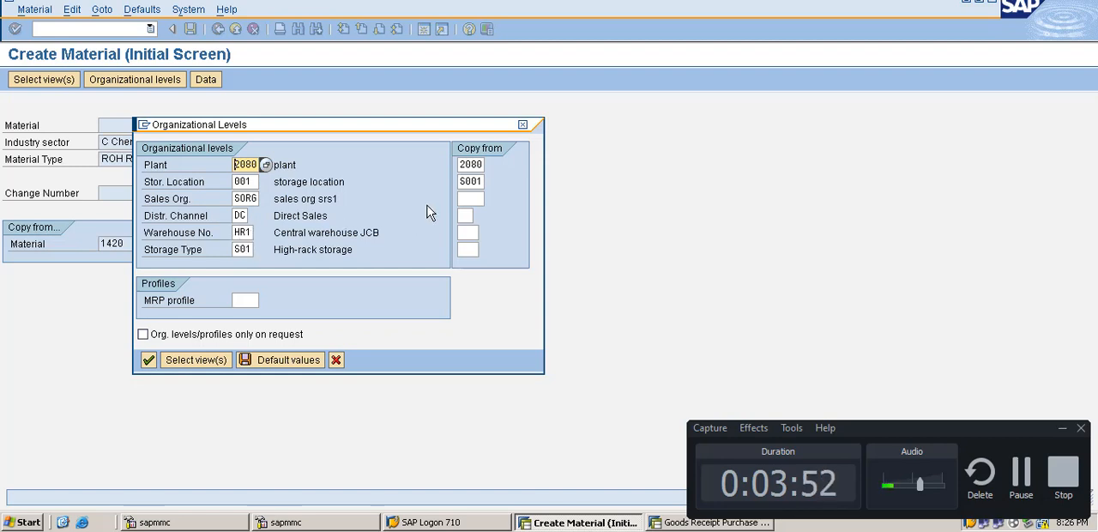
Step: Set the copy-from sales organization to srs1 and the copy-from distribution channel to dc
click(469, 199)
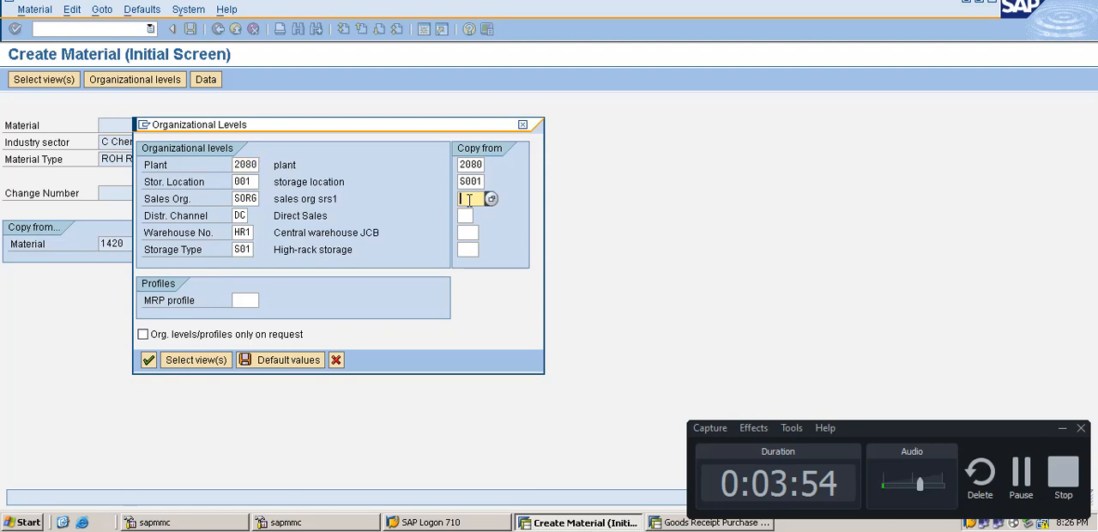
text(srs1)
click(468, 216)
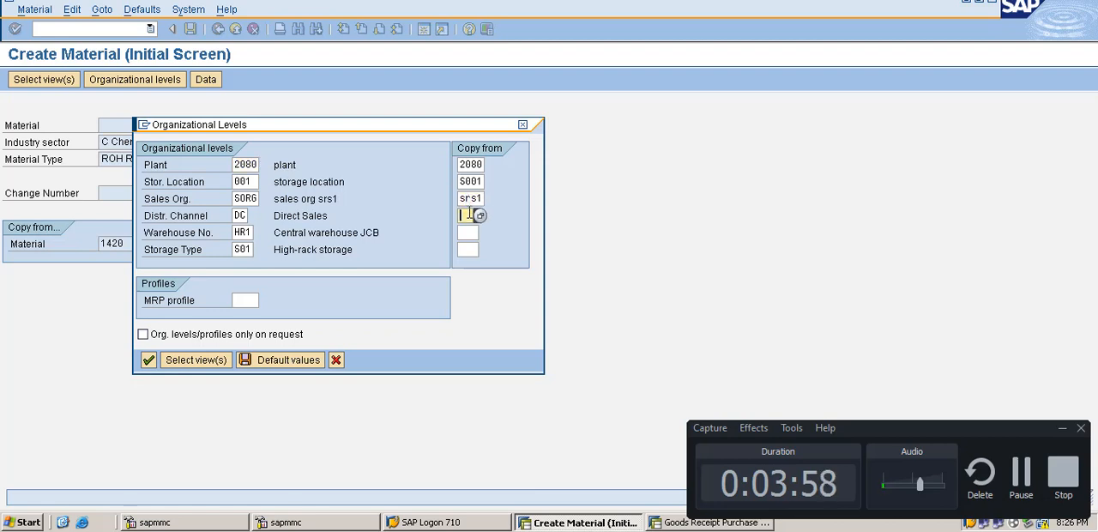
text(dc)
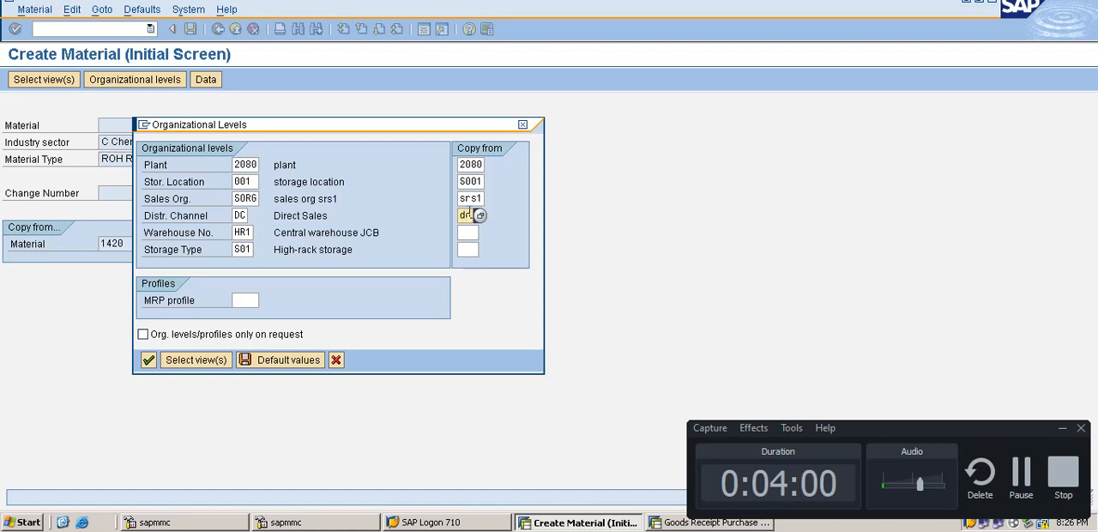
Step: Set the copy-from warehouse number to hr1 and the copy-from storage type to s01, and submit the organizational levels
click(467, 231)
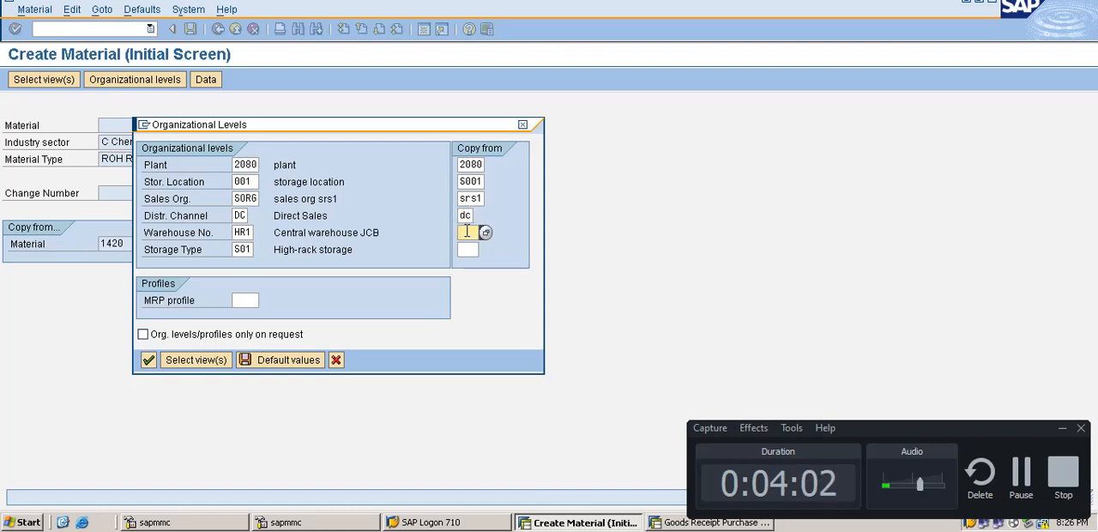
text(hr1)
click(467, 248)
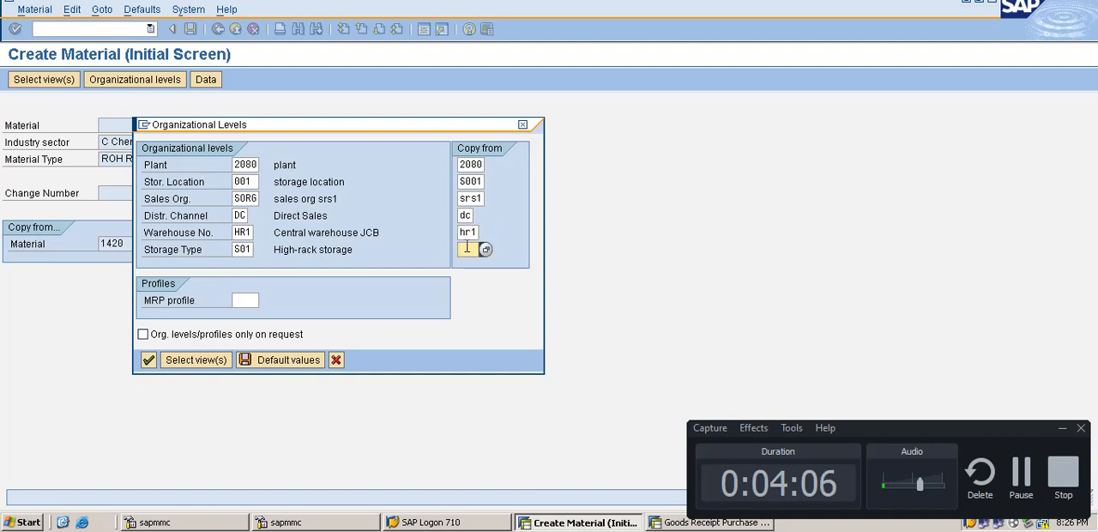
text(s01)
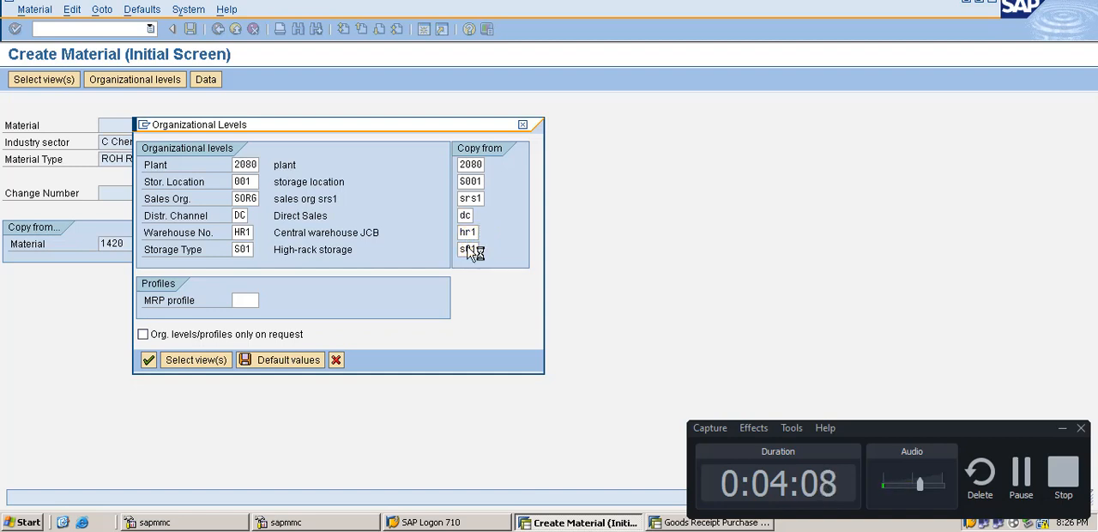
key(Return)
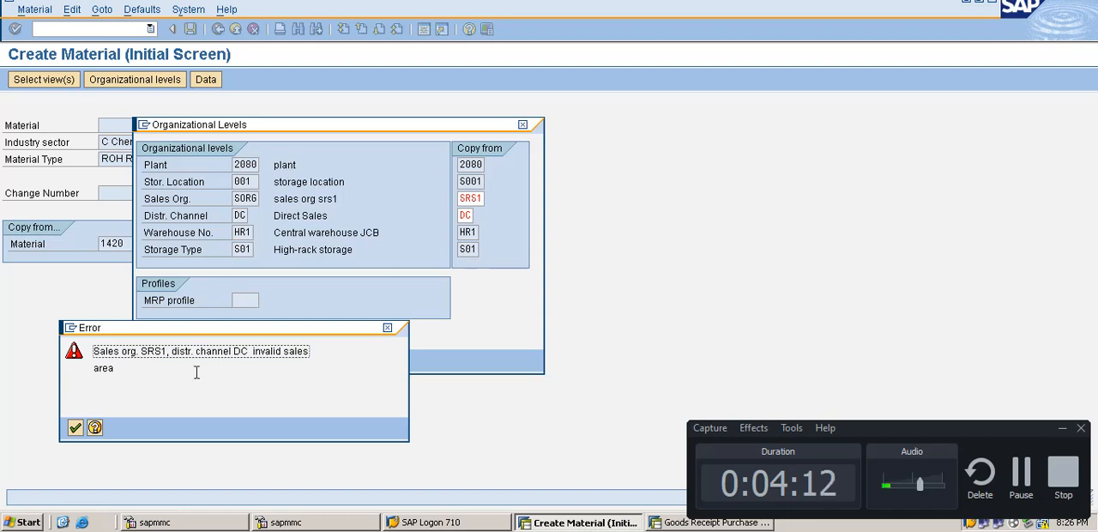
Step: Close the error message, clear the copy-from sales organization and distribution channel, and confirm the organizational levels
click(74, 427)
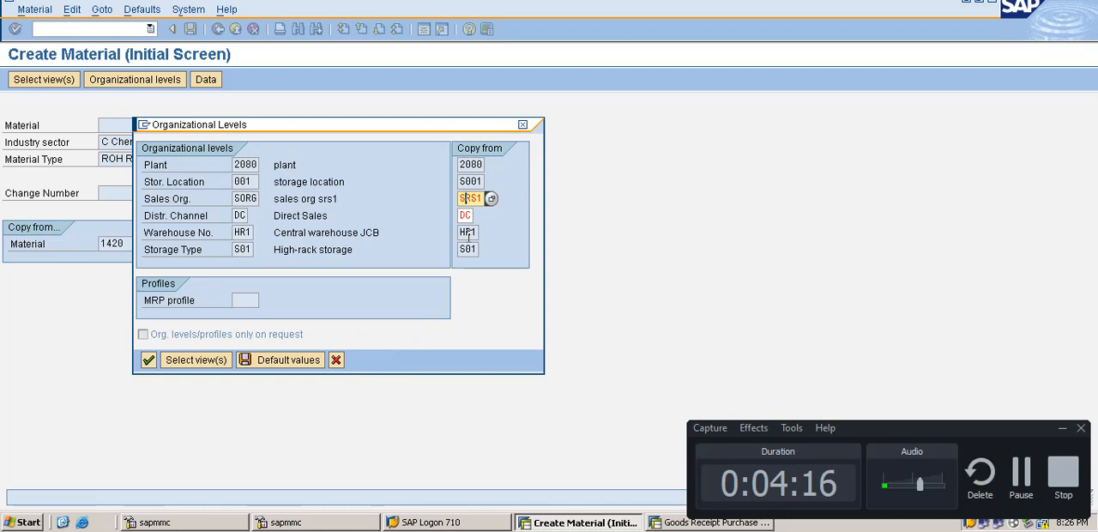
key(Delete)
key(Delete)
key(Delete)
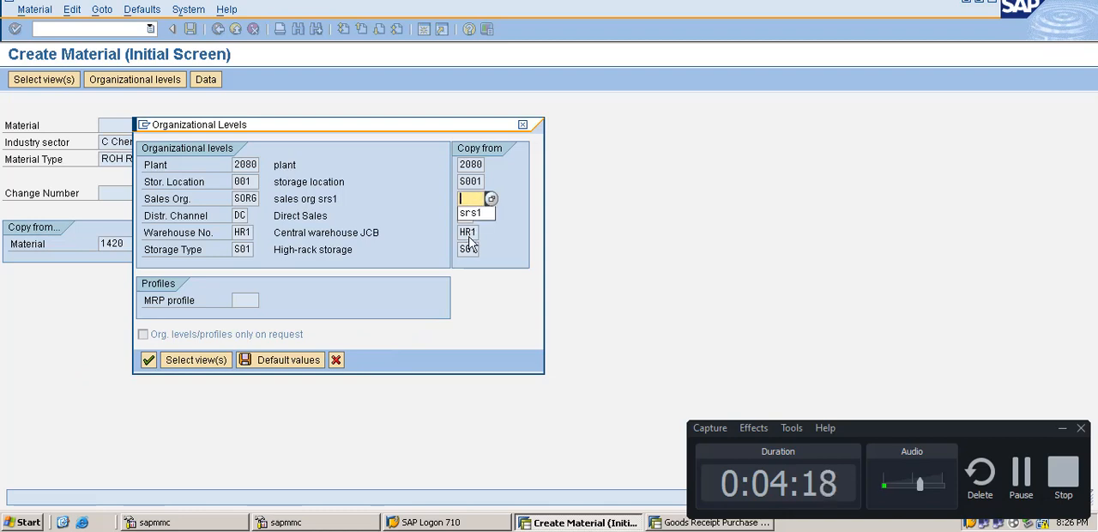
click(419, 225)
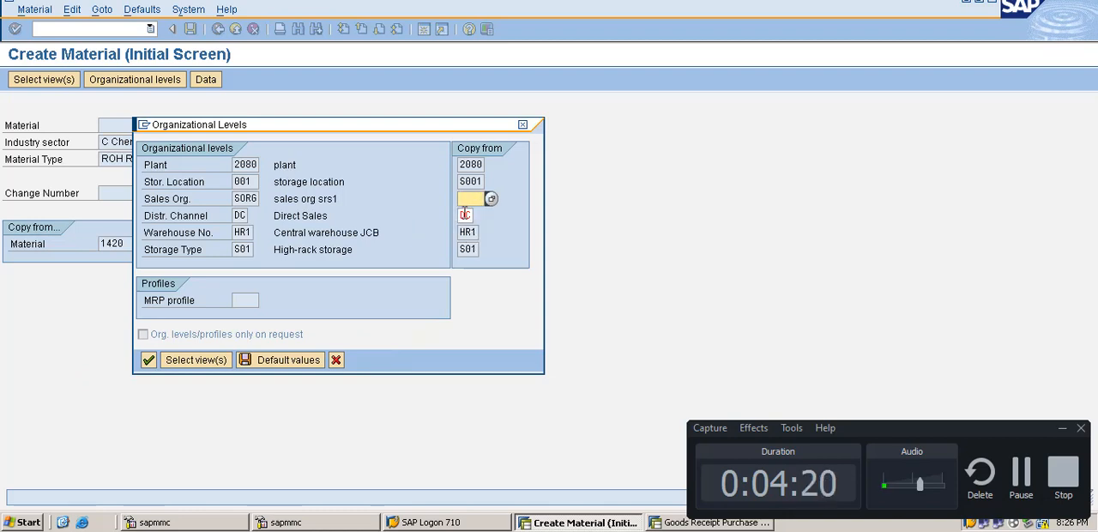
click(466, 215)
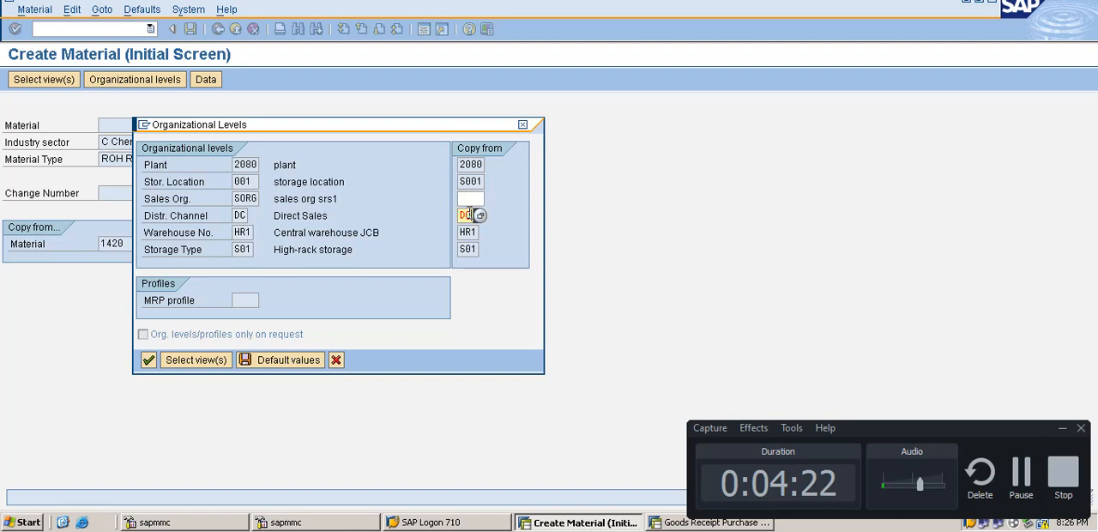
key(Delete)
key(Delete)
key(Return)
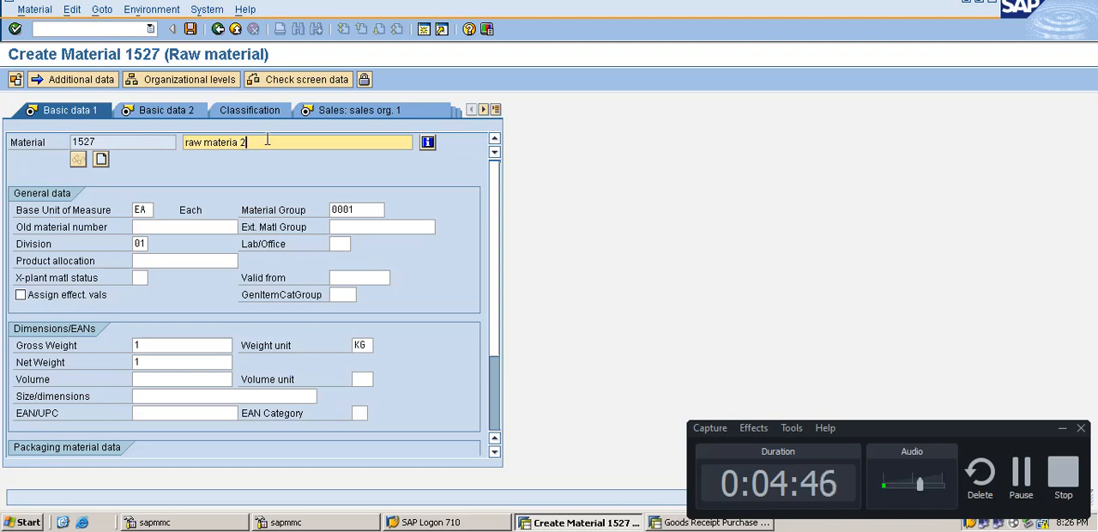
Step: Replace the material description with Steel
key(BackSpace)
key(BackSpace)
key(BackSpace)
key(BackSpace)
key(BackSpace)
key(BackSpace)
key(BackSpace)
key(BackSpace)
key(BackSpace)
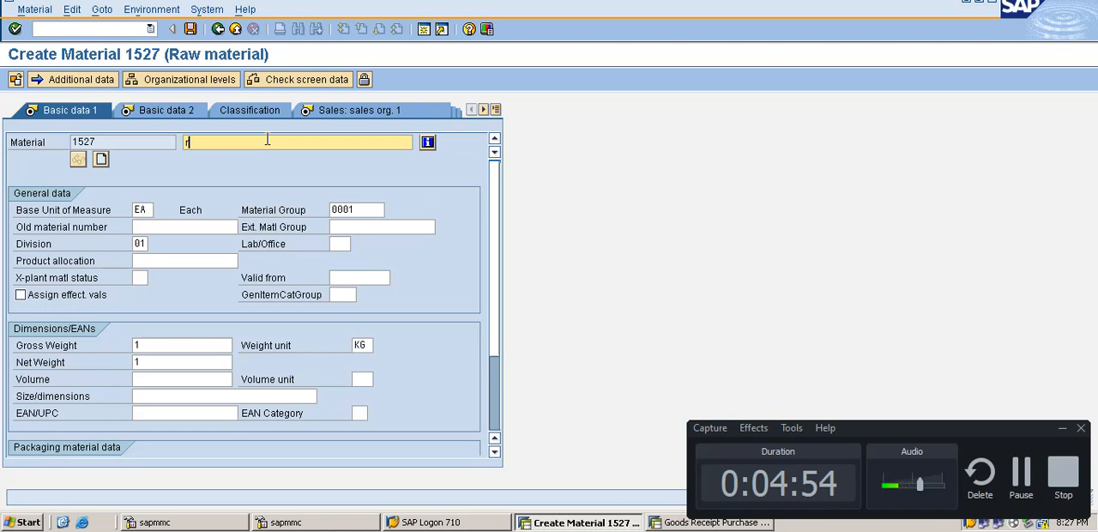
key(BackSpace)
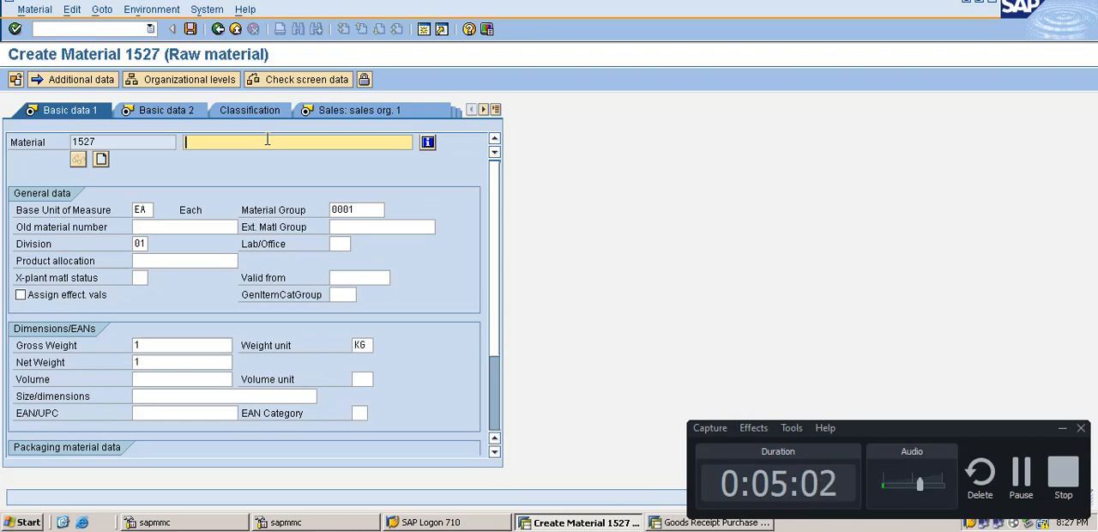
text(C)
key(BackSpace)
text(Steel)
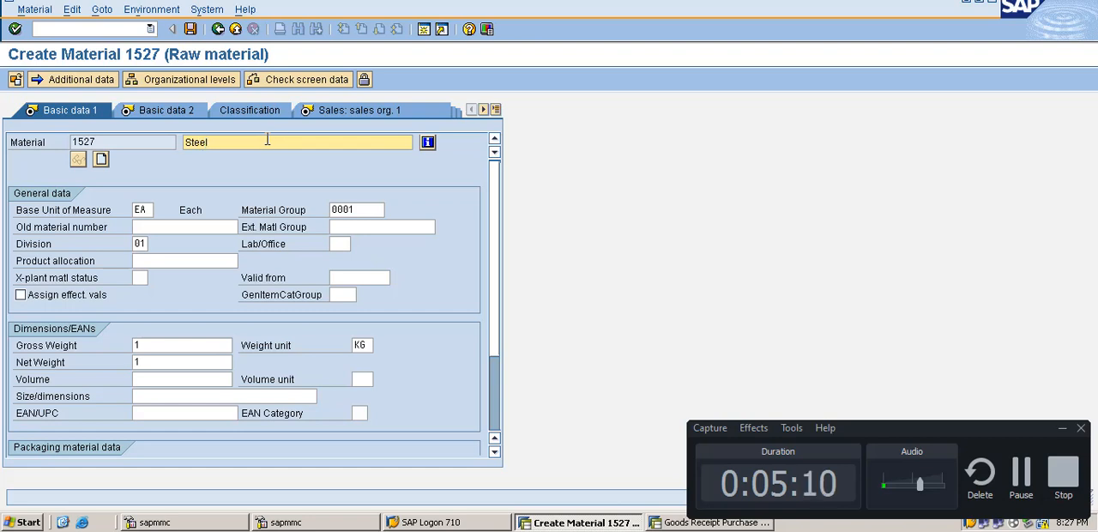
Step: Check the weight, volume unit and material group fields in Basic data 1, and proceed through Basic data 2 to Sales: sales org. 1
click(160, 345)
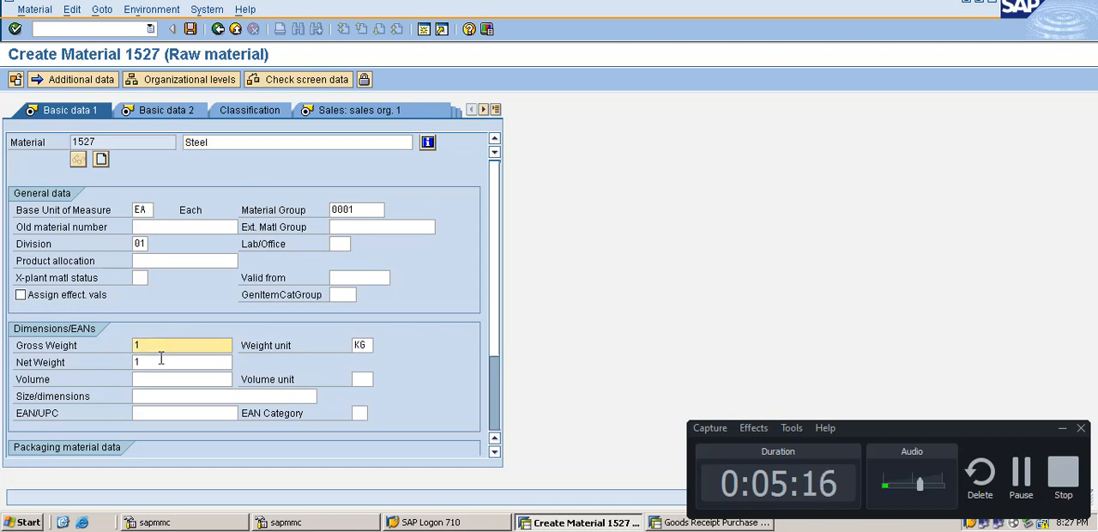
click(161, 361)
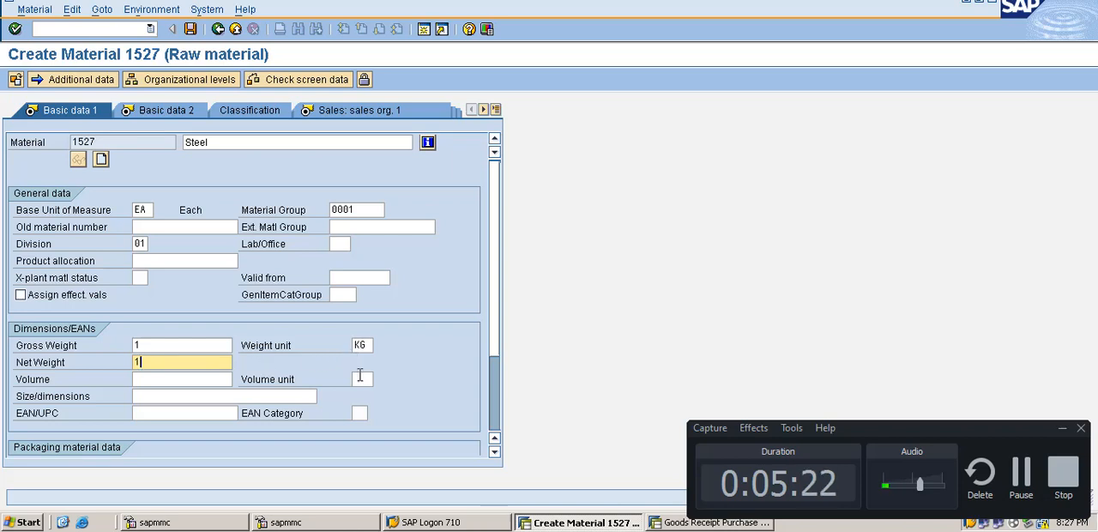
click(359, 378)
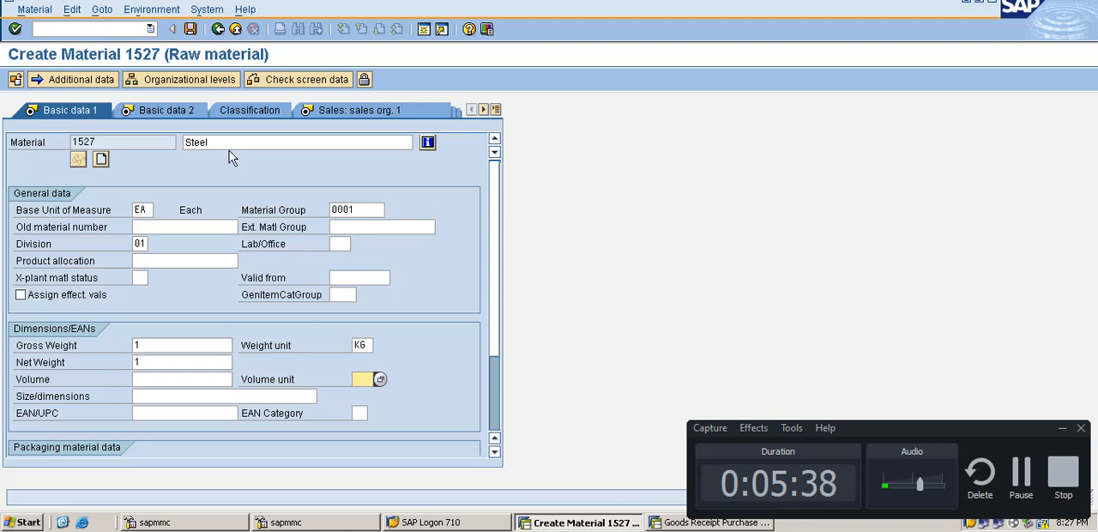
click(363, 209)
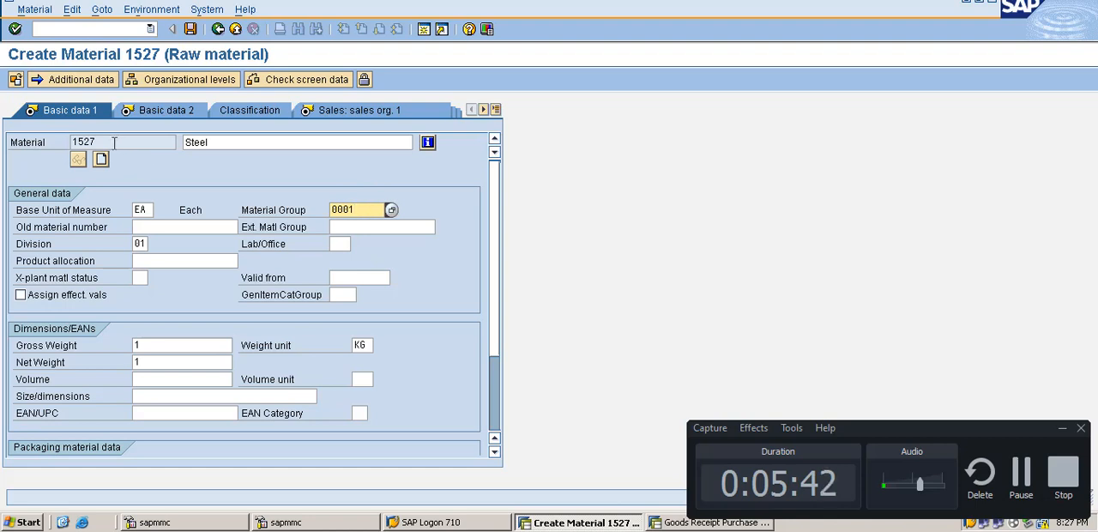
click(158, 113)
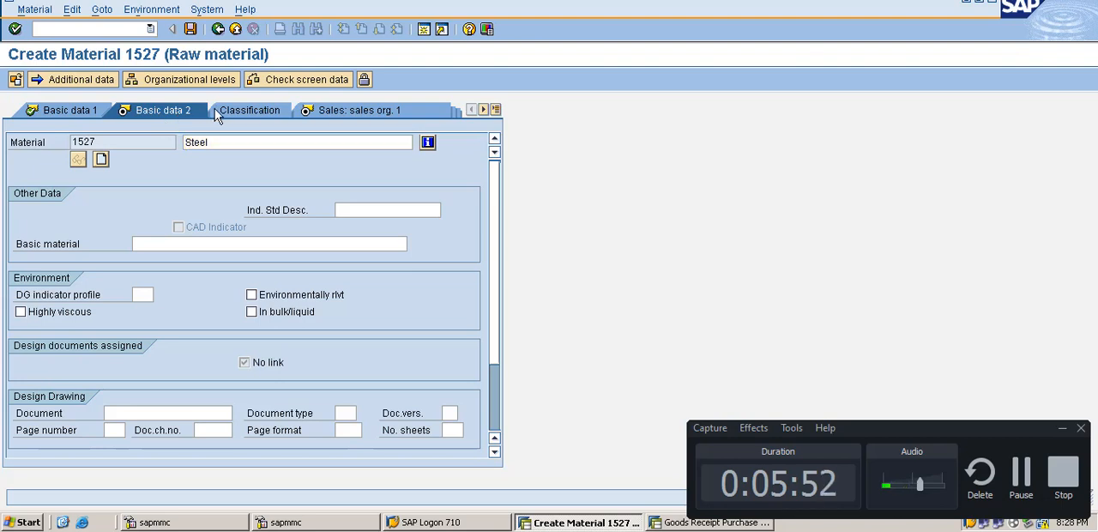
key(Return)
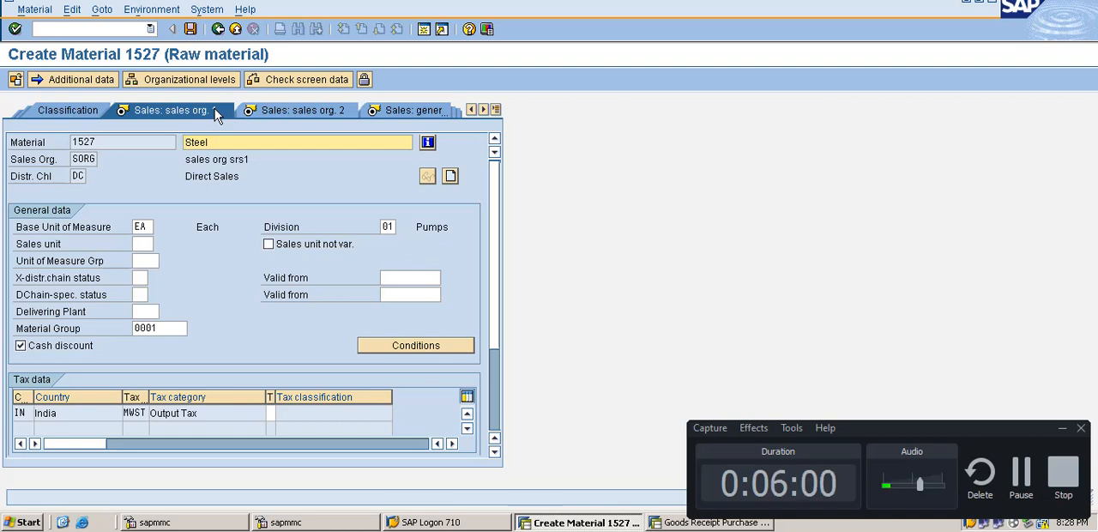
Step: Set the tax classification for India's output tax MWST to 0 (No tax) and proceed to Sales: sales org. 2
key(Return)
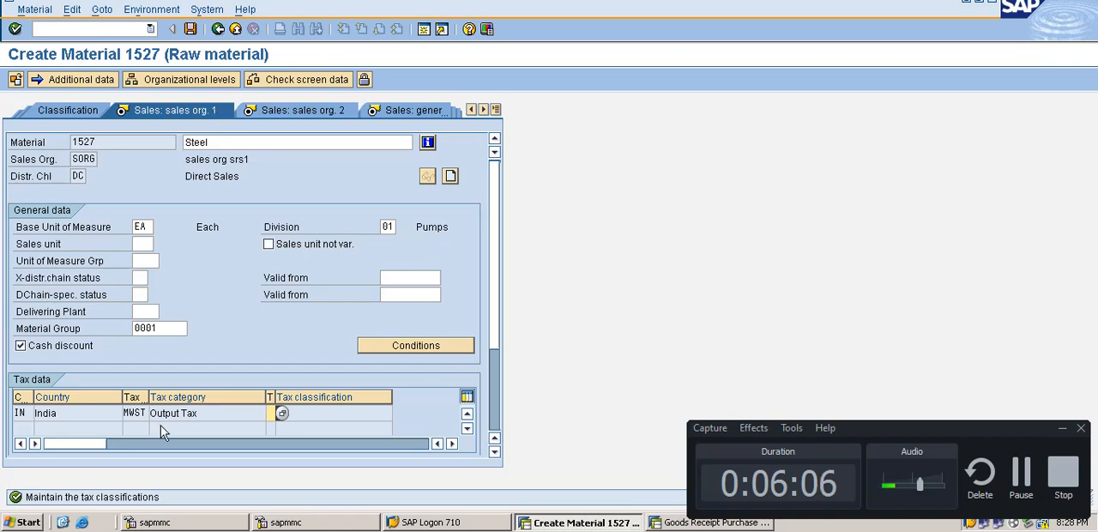
click(290, 423)
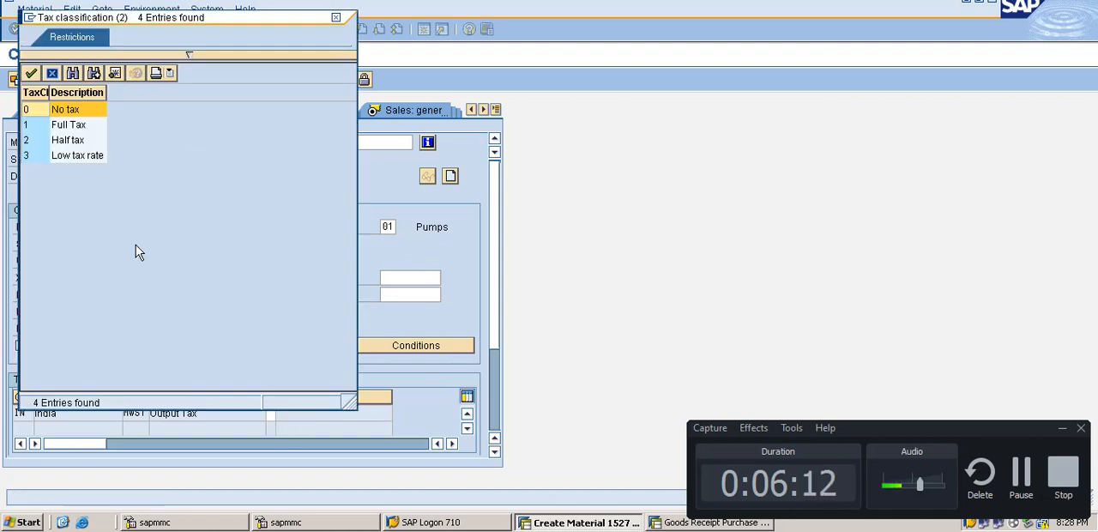
double_click(36, 113)
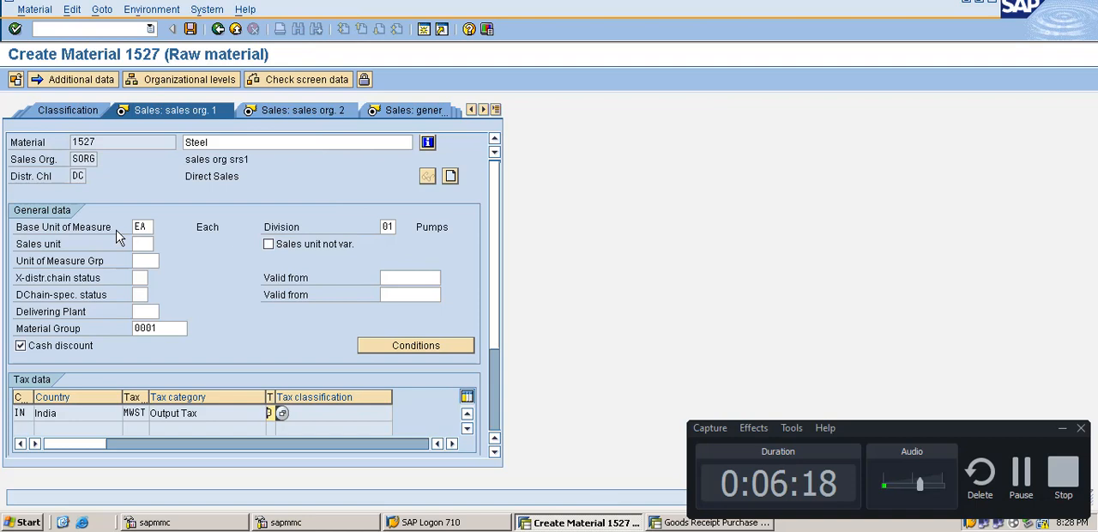
key(Return)
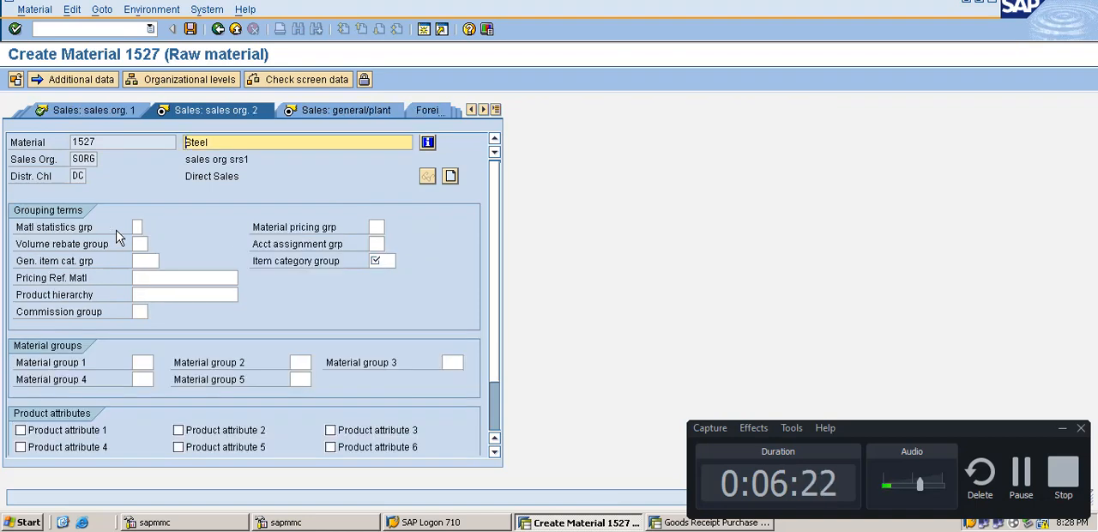
Step: Set the item category group to 0001 (Make-to-order) and proceed to the Sales: general/plant view
click(382, 260)
click(404, 261)
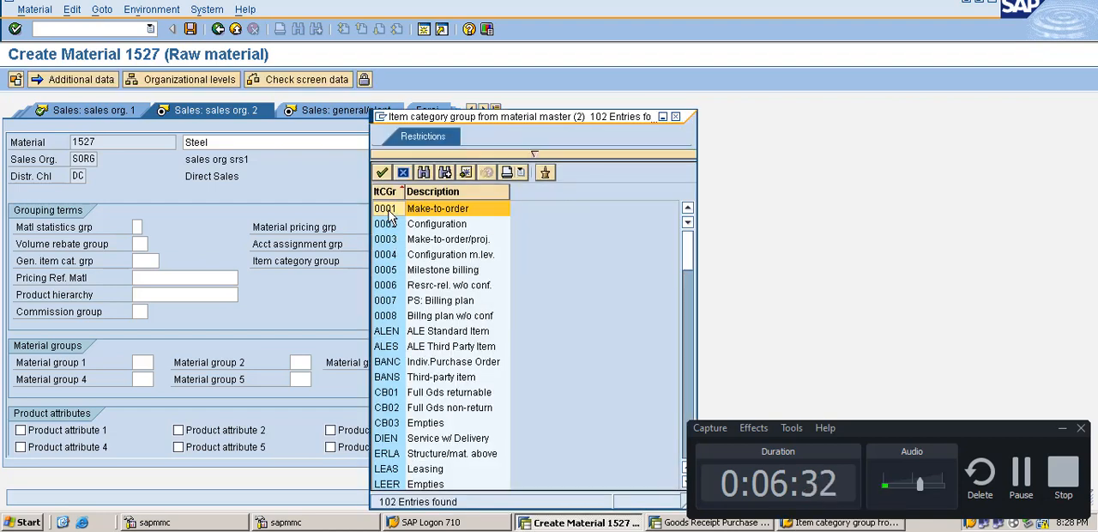
double_click(387, 210)
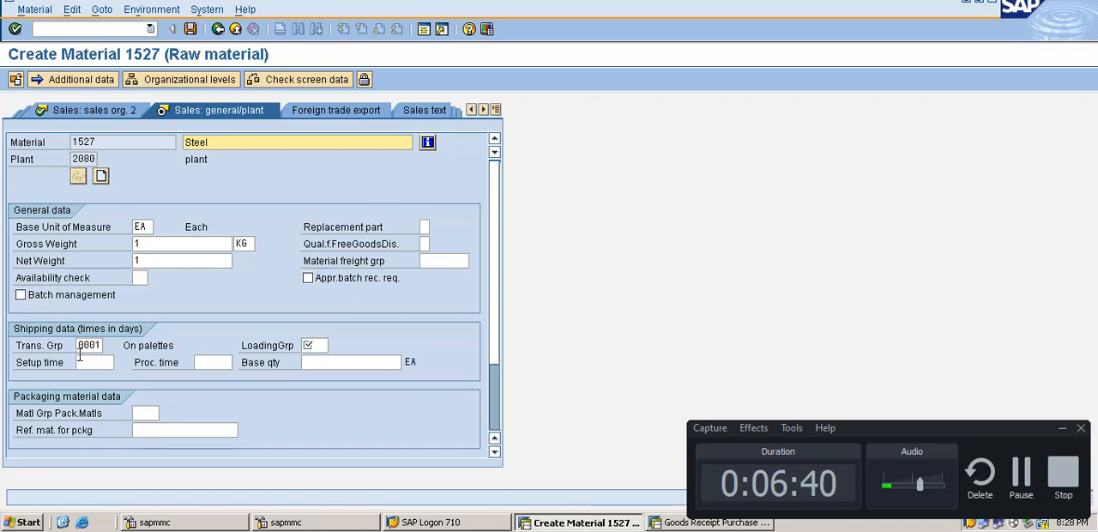
Step: Set the loading group in the shipping data to 0003 (Manual) and proceed to the Purchasing view
click(308, 345)
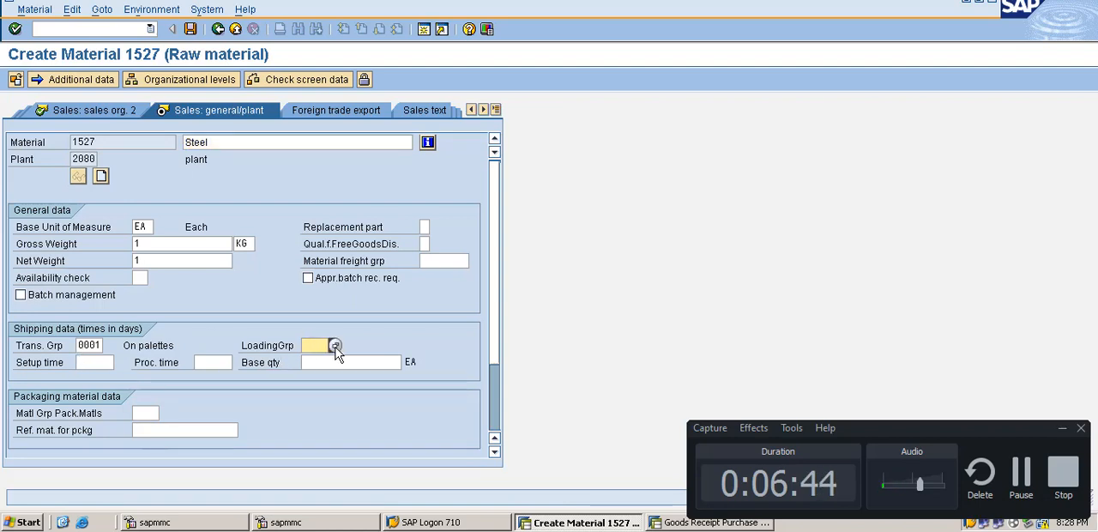
click(335, 345)
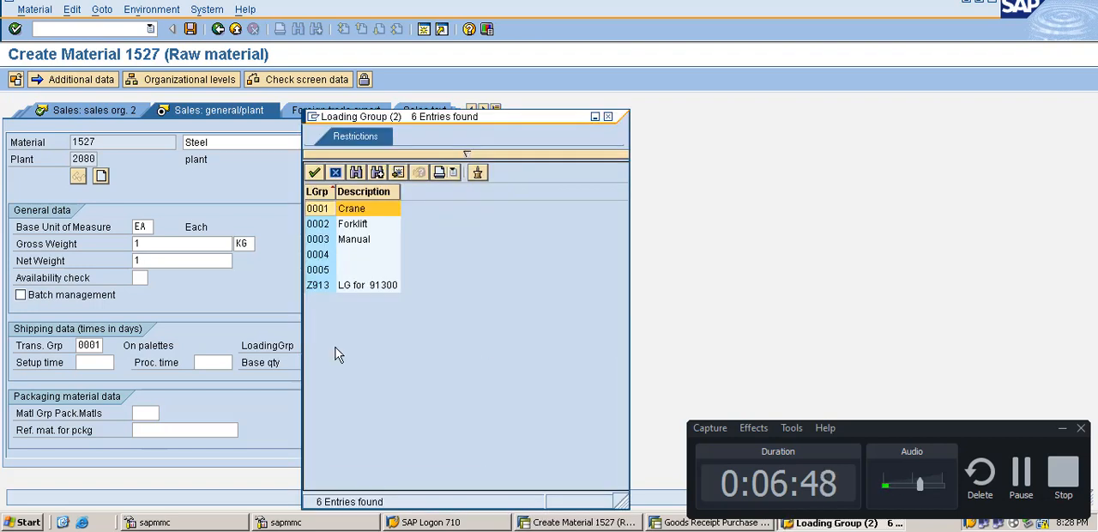
click(324, 242)
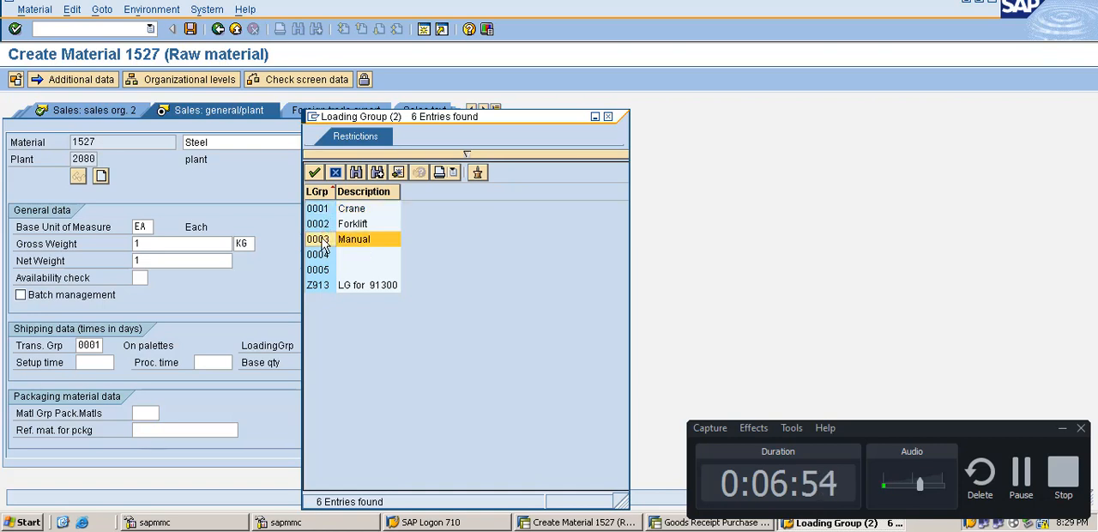
double_click(324, 242)
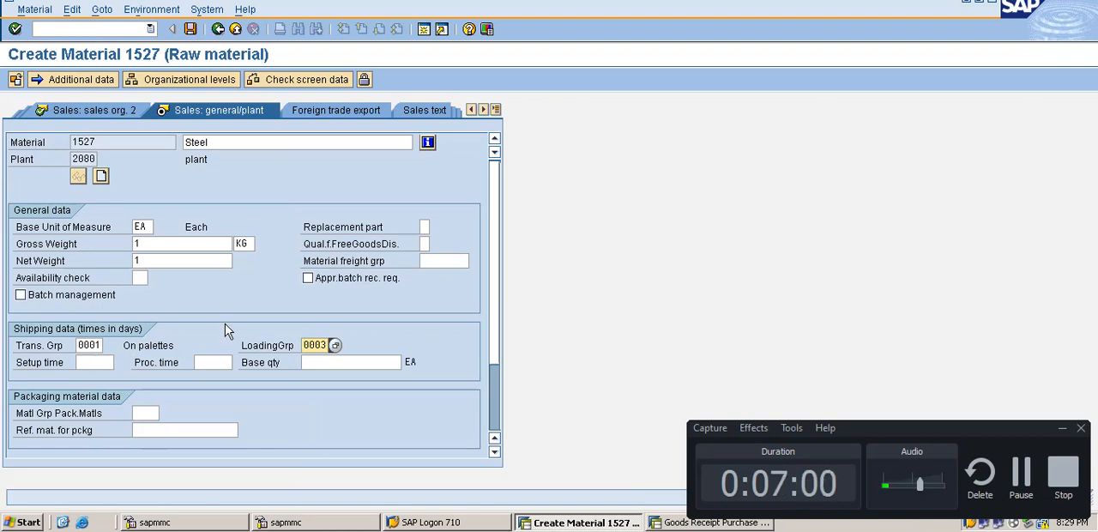
key(Return)
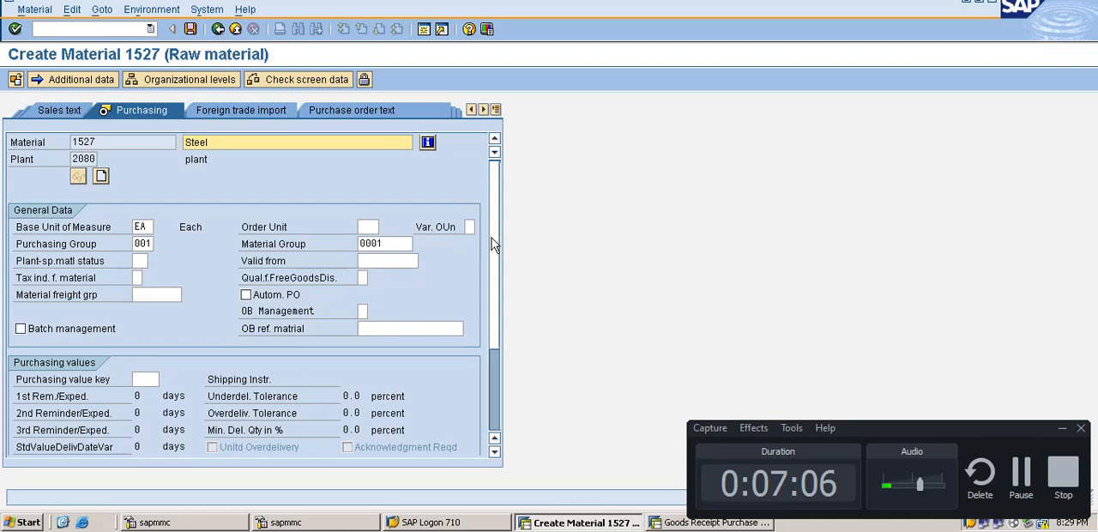
Step: Review and accept the copied data in the Purchasing, MRP, Warehouse mgmt and Accounting 1 views, proceeding to Accounting 2
scroll(492, 240, down, 3)
scroll(495, 253, up, 2)
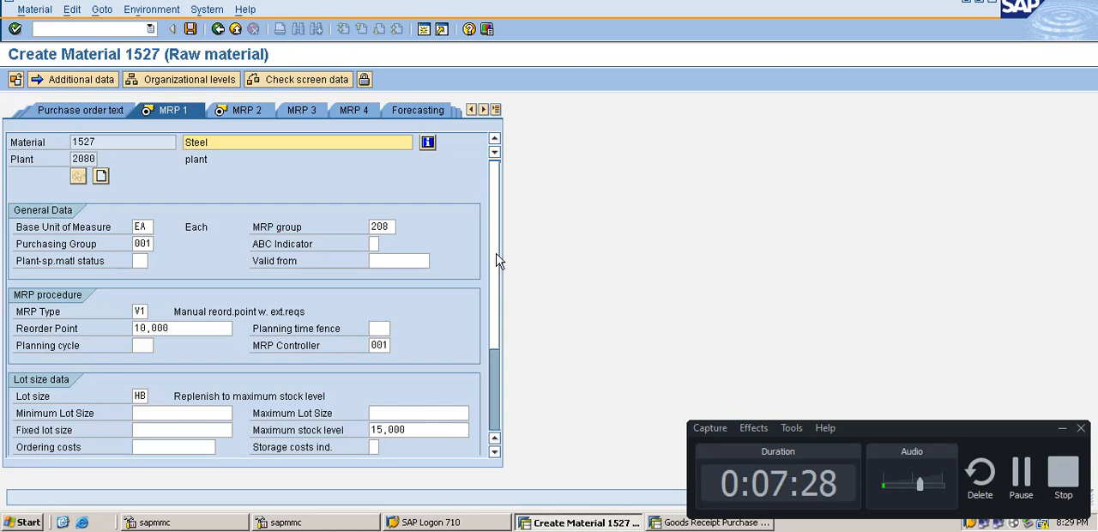
key(Return)
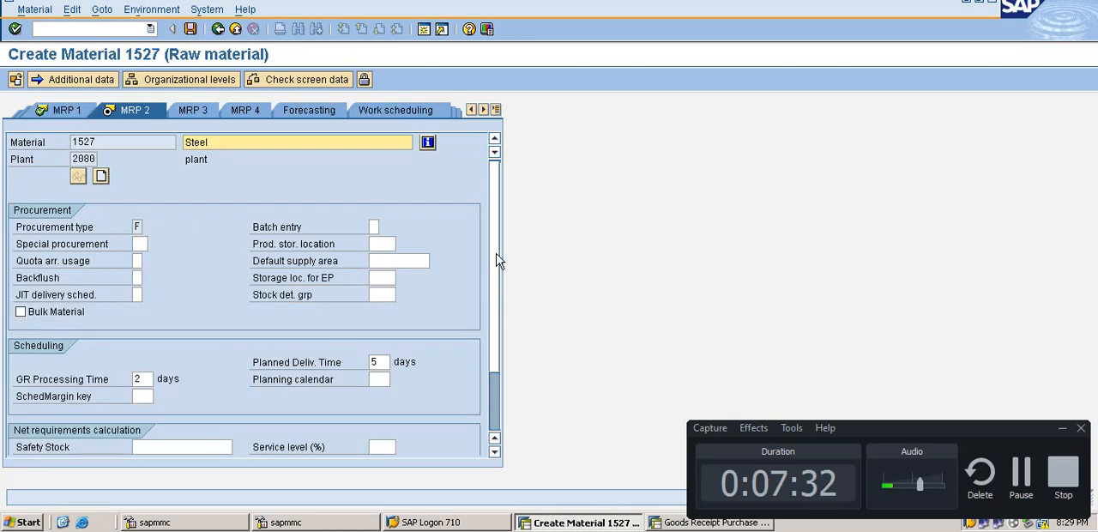
key(Return)
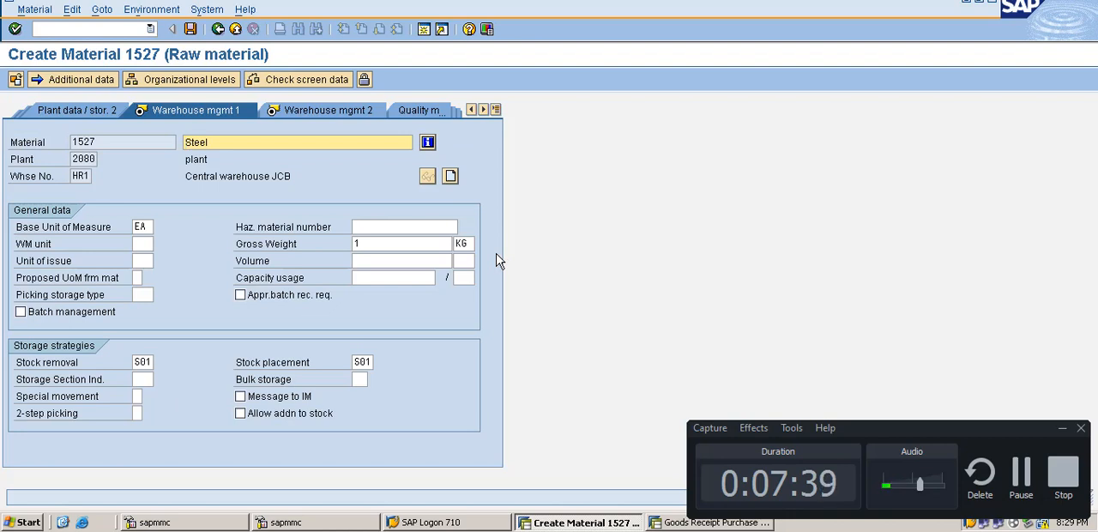
key(Return)
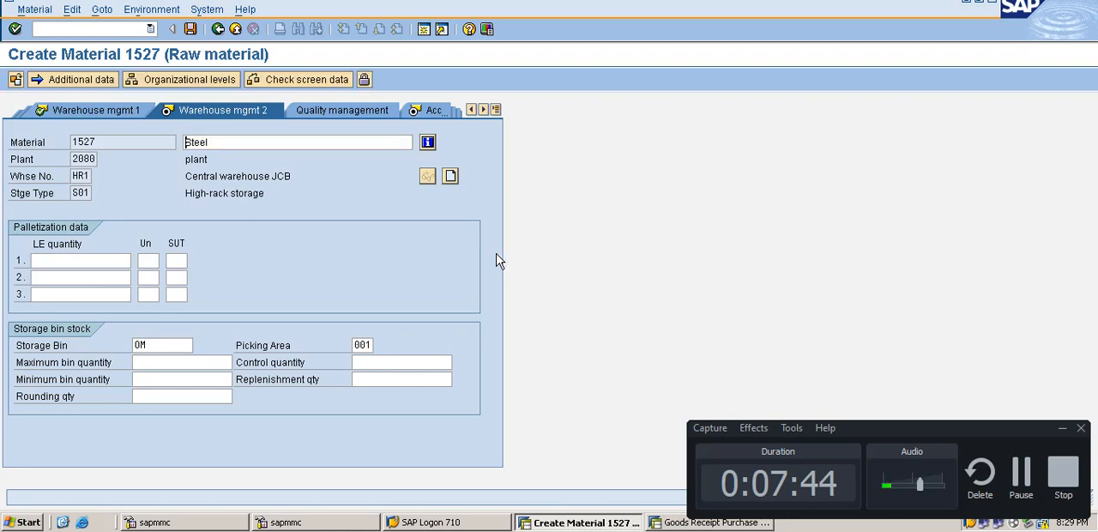
key(Return)
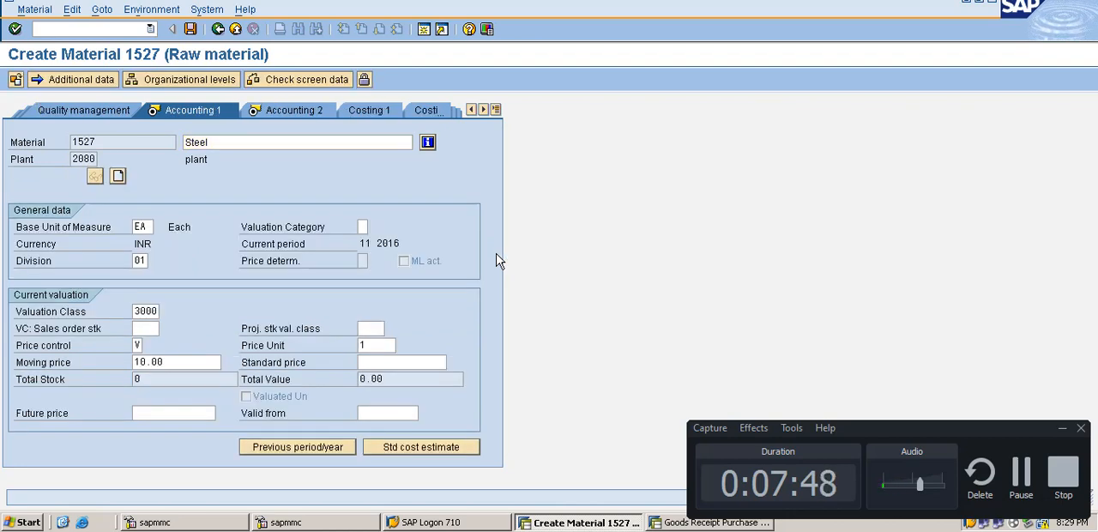
key(Return)
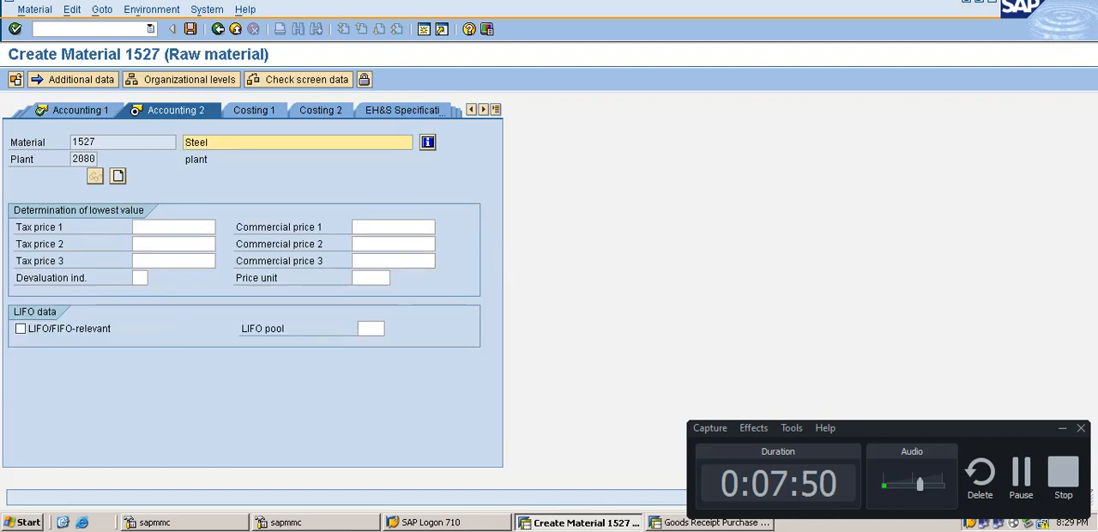
Step: Save the new Steel material record and try to display it in the material display transaction
click(192, 30)
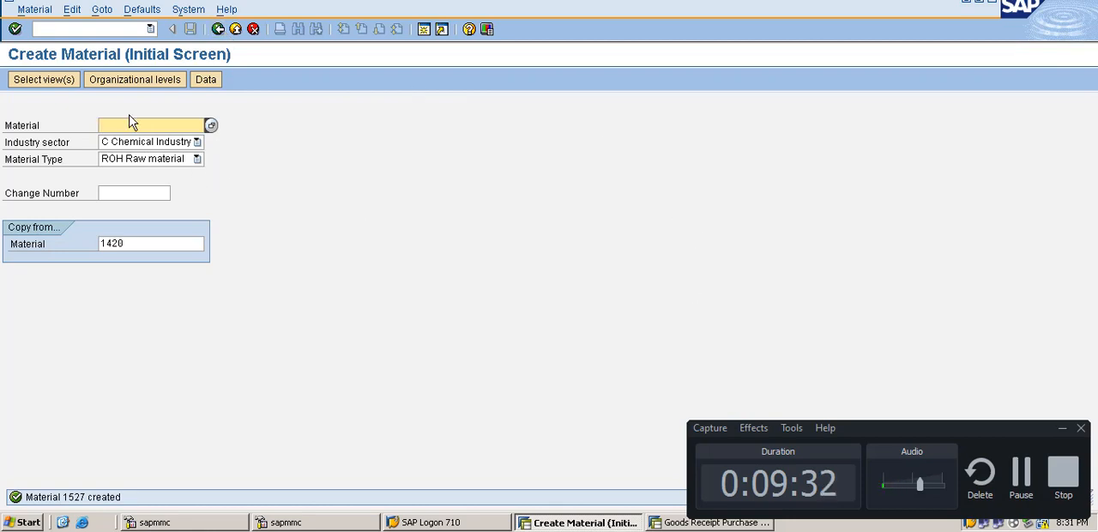
click(28, 12)
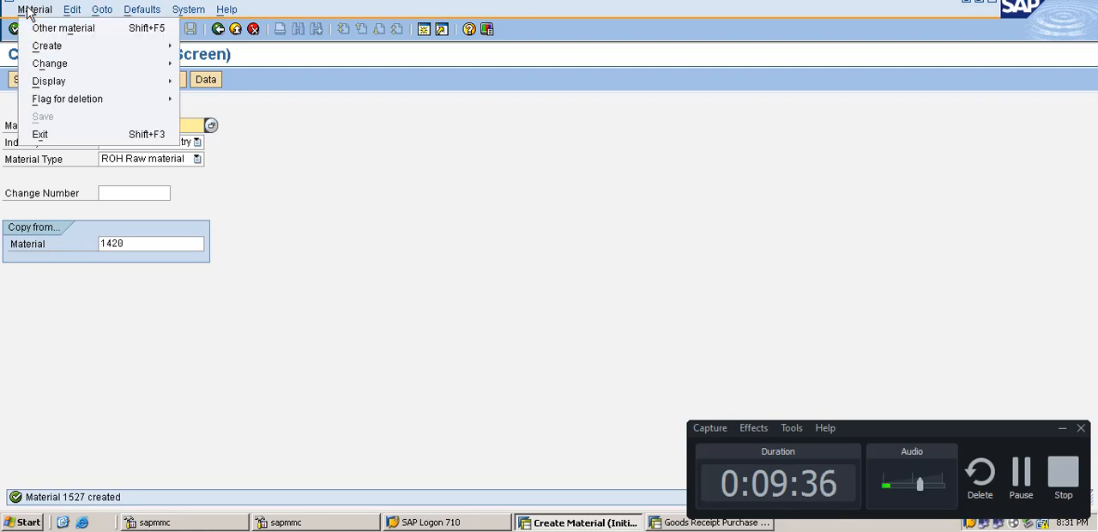
mouse_move(53, 87)
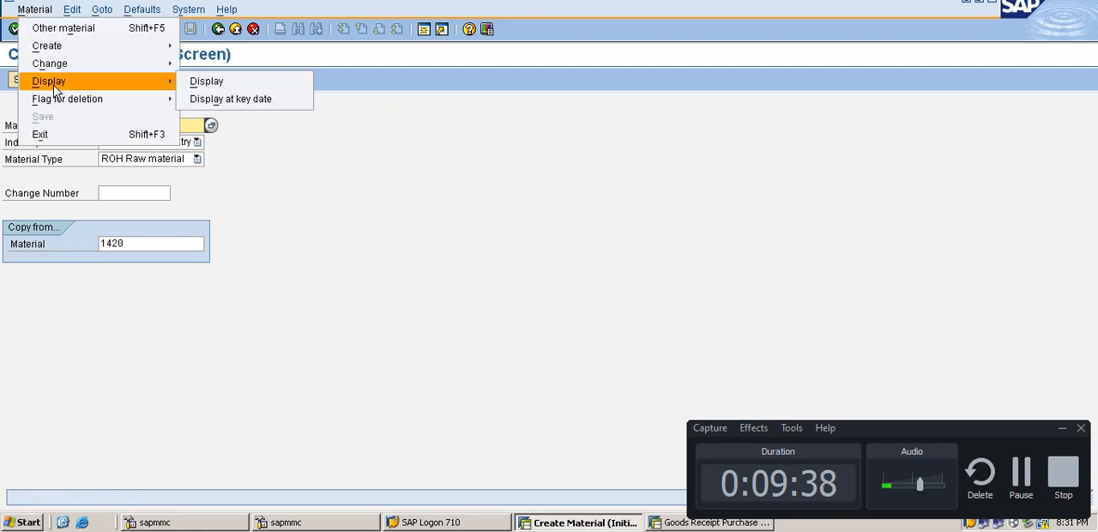
click(200, 84)
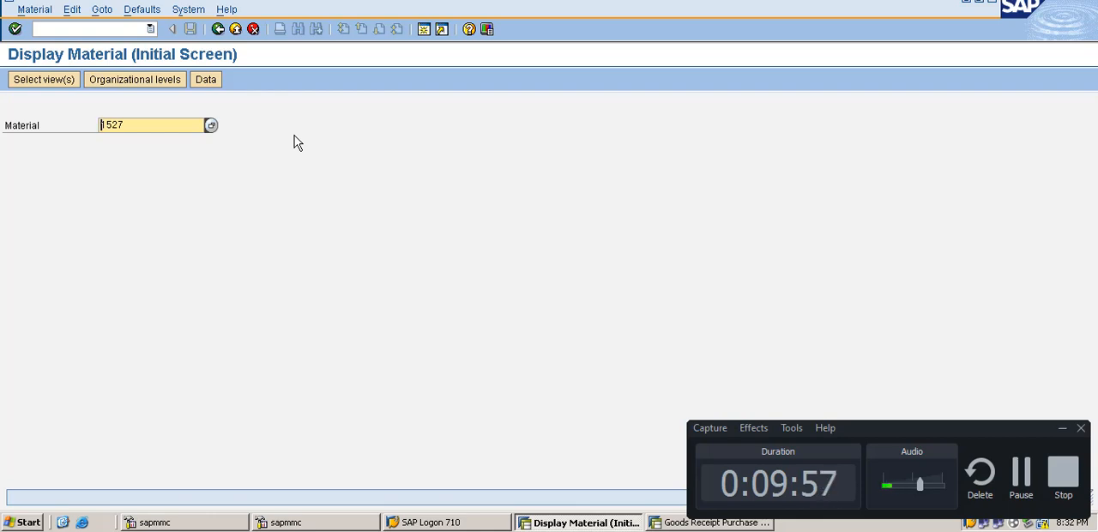
key(Return)
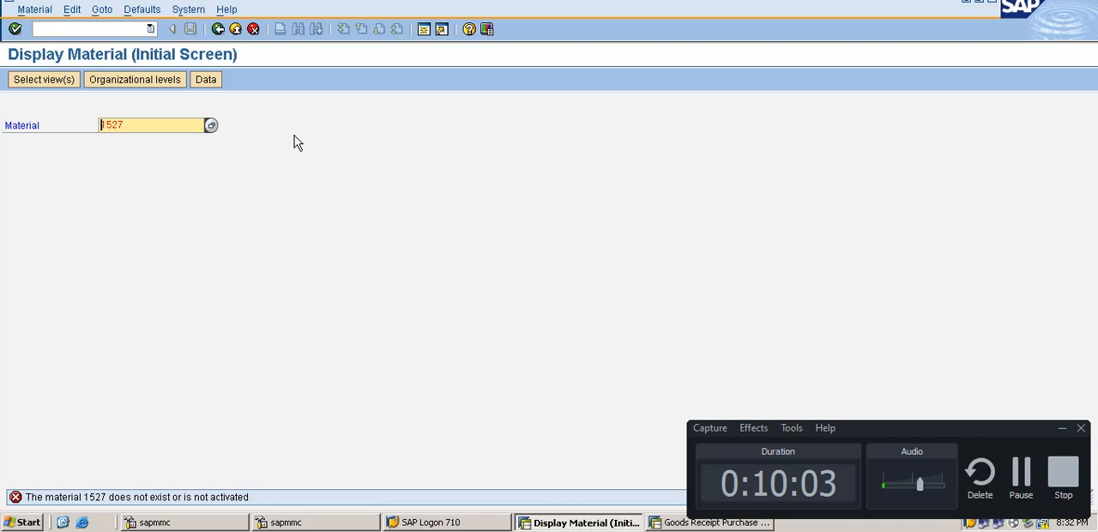
key(Return)
Step: Restart the display transaction with /nmm03 and try to display material 1527 again
click(119, 25)
text(/n)
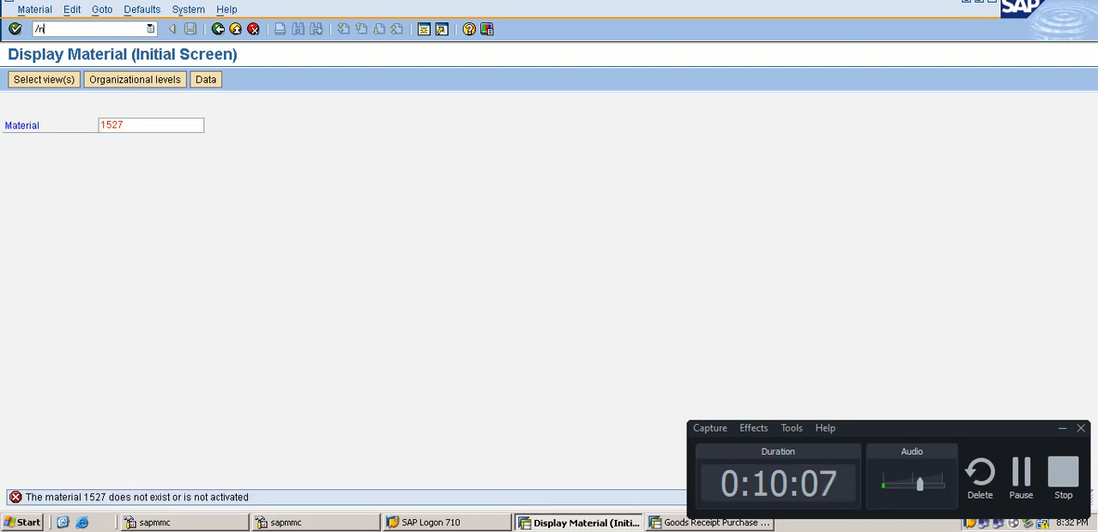
text(mm03)
key(Return)
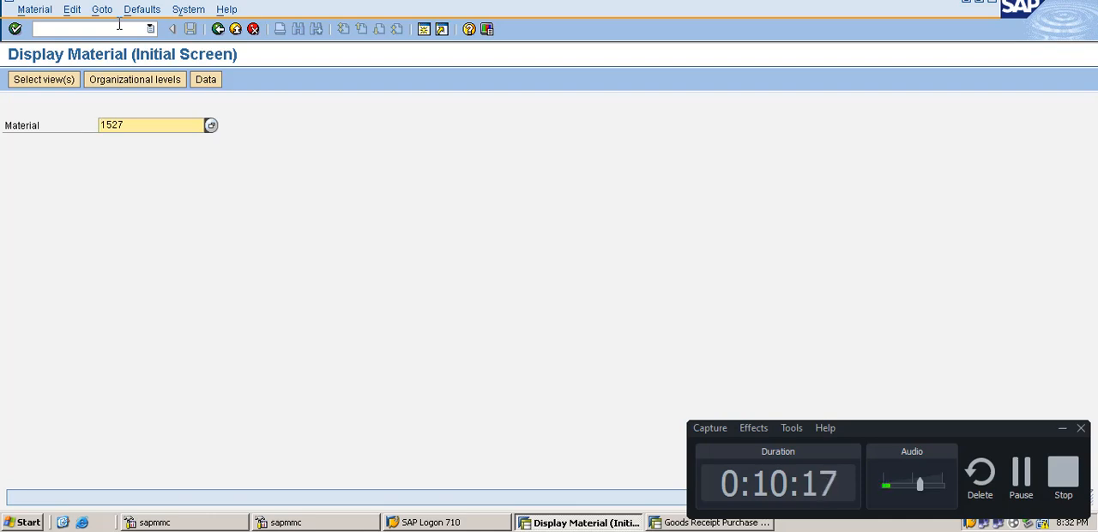
key(Return)
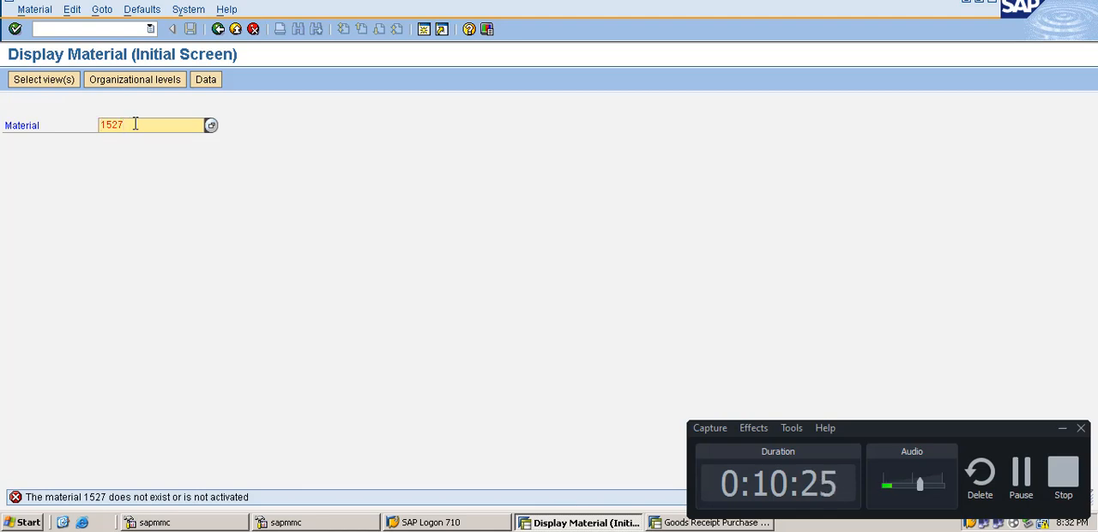
Step: Clear the warehouse number and storage type in the organizational levels and display material 1527
click(142, 79)
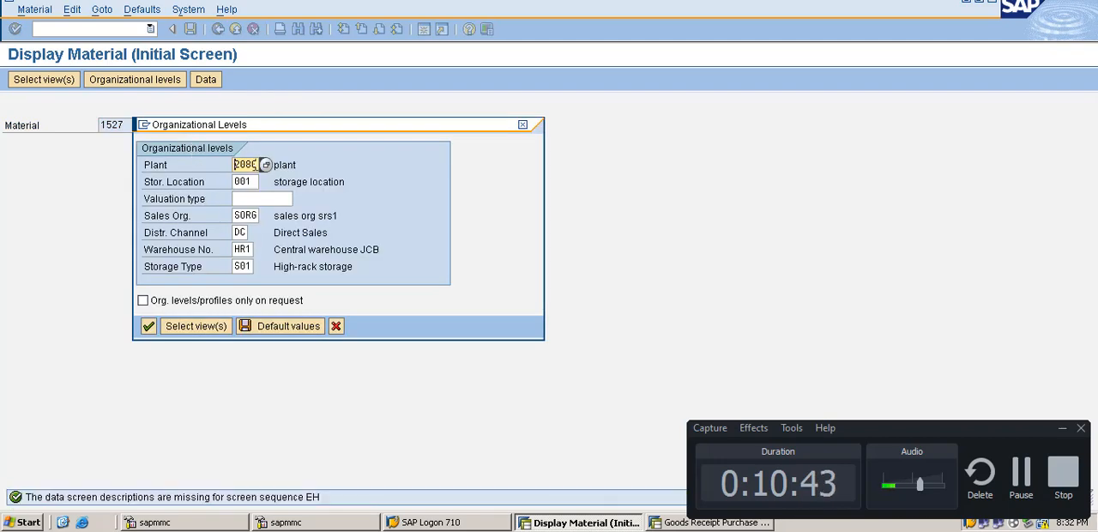
click(245, 249)
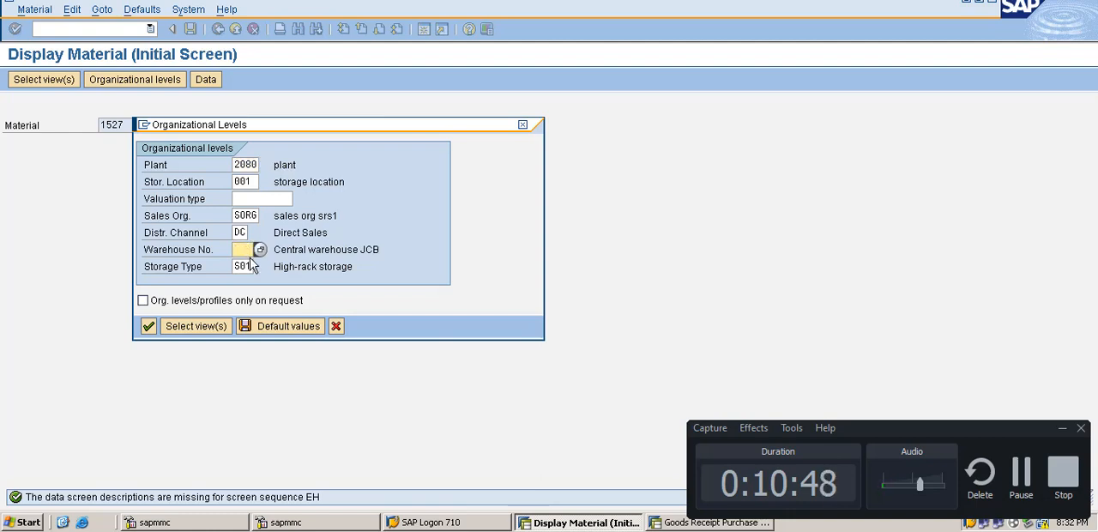
click(250, 262)
key(BackSpace)
key(BackSpace)
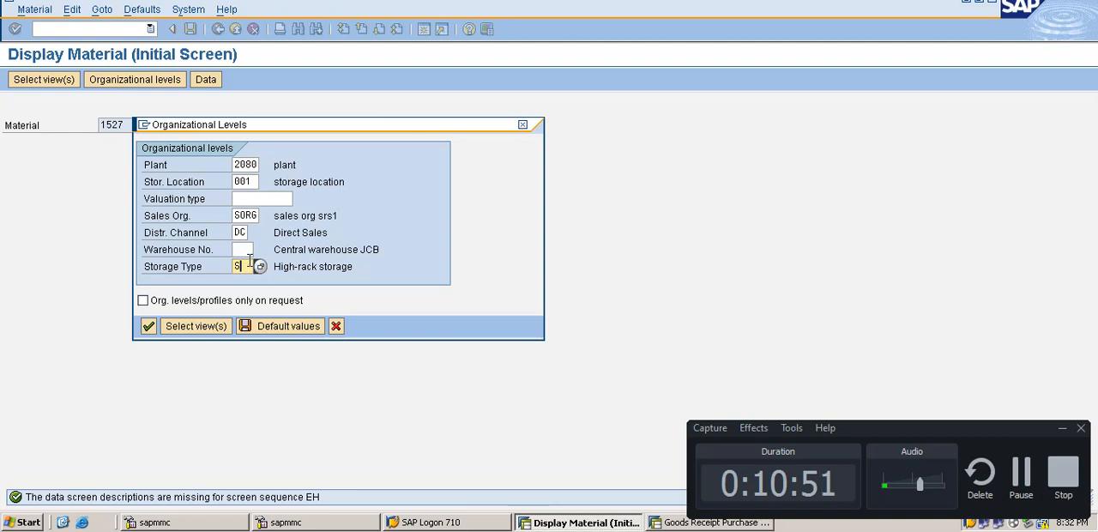
key(Return)
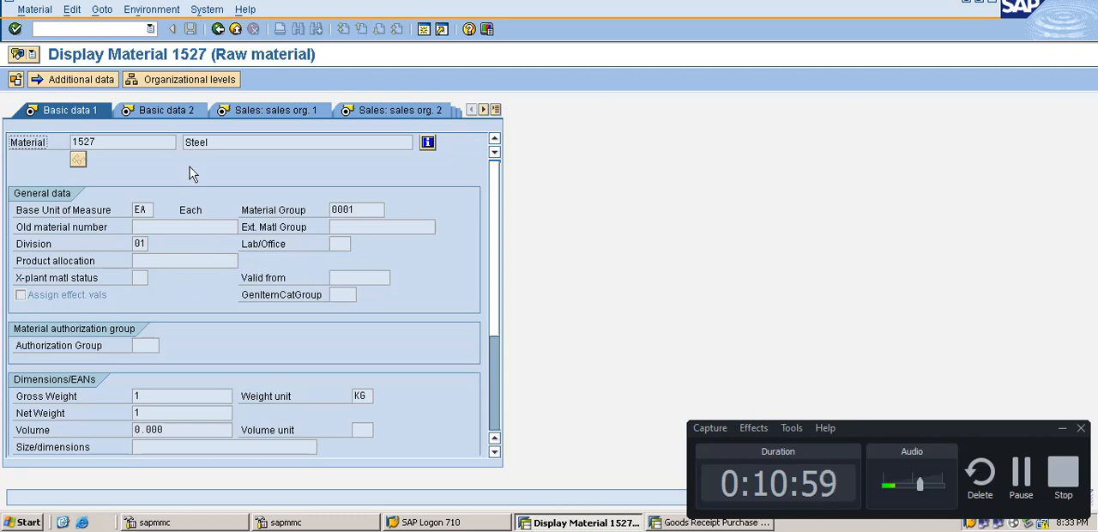
Step: Examine the displayed material's Basic data 2 and Sales: sales org. 1 views and the list of available views
click(170, 114)
click(273, 112)
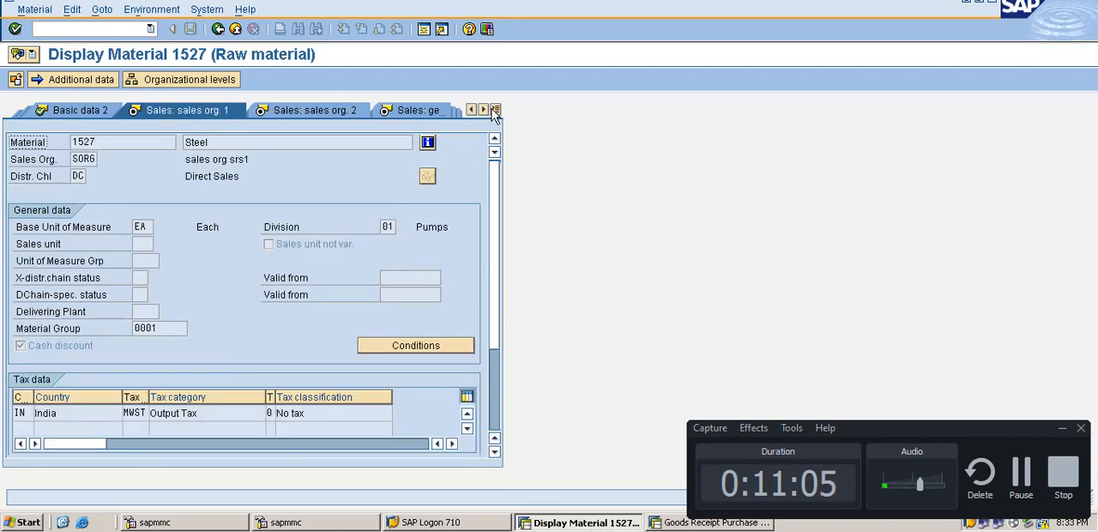
click(495, 111)
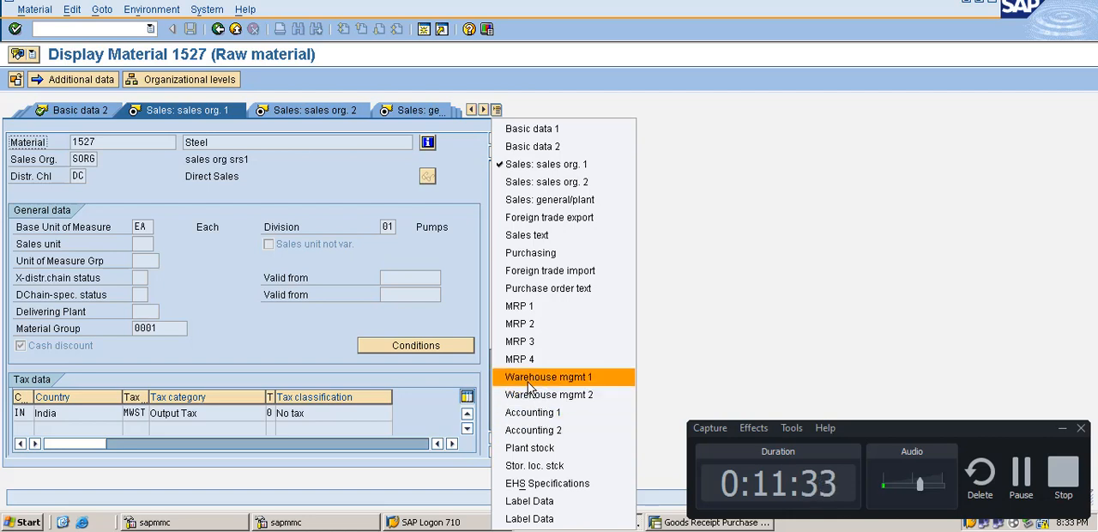
click(148, 264)
click(235, 141)
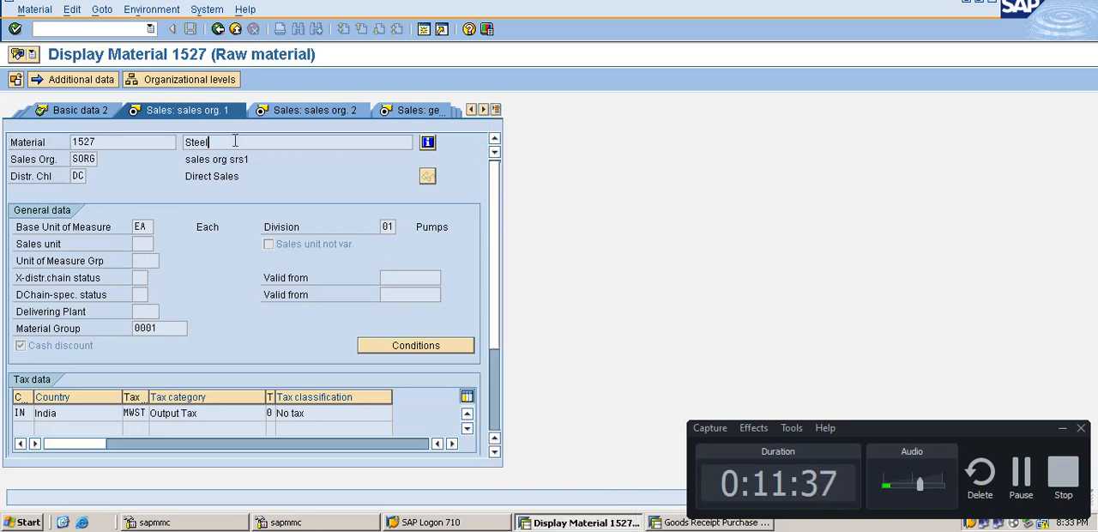
Step: Start transaction MM02 with /nmm02 and open material 1527 for change, accepting the proposed organizational levels
click(103, 28)
text(/nmm)
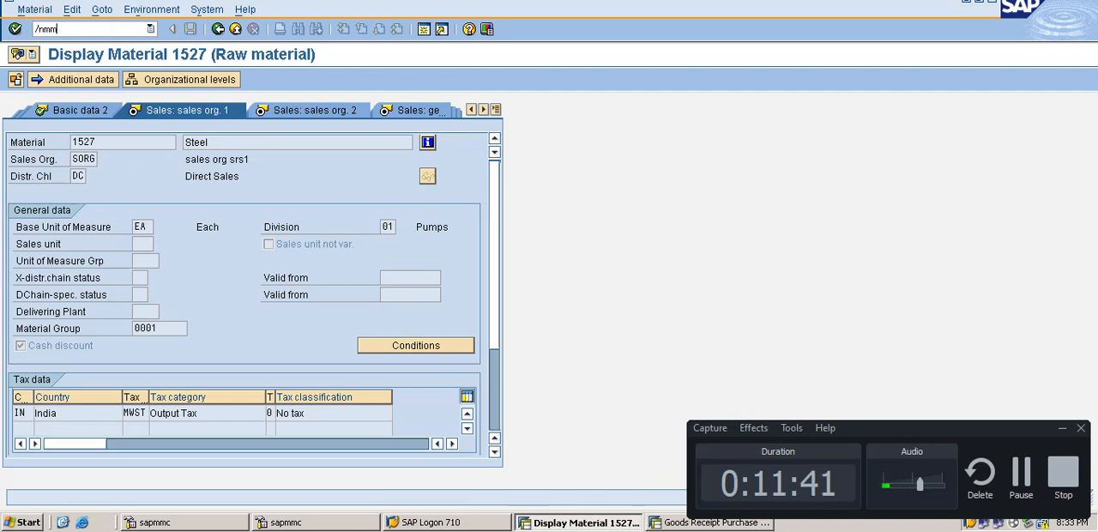
text(02)
key(Return)
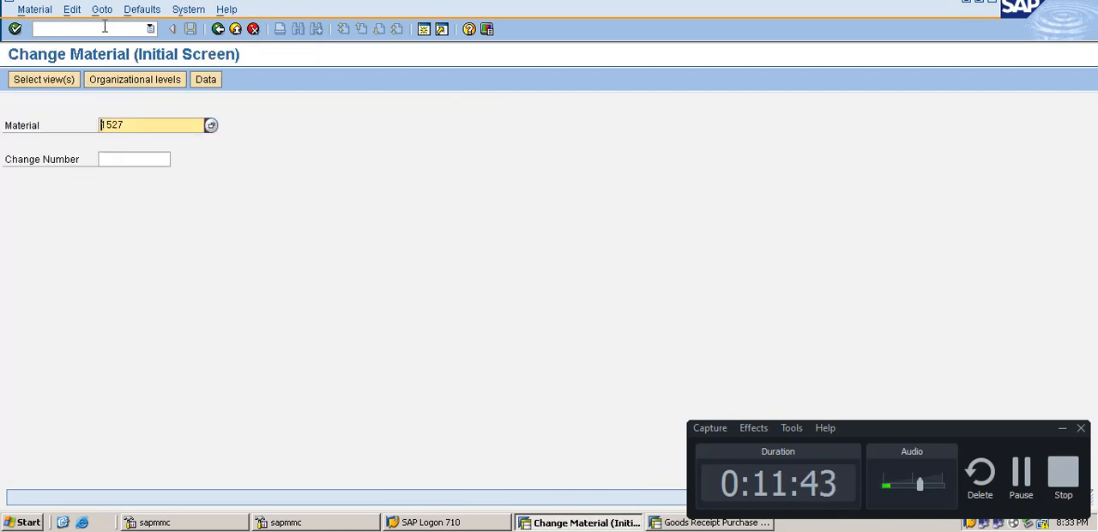
key(Return)
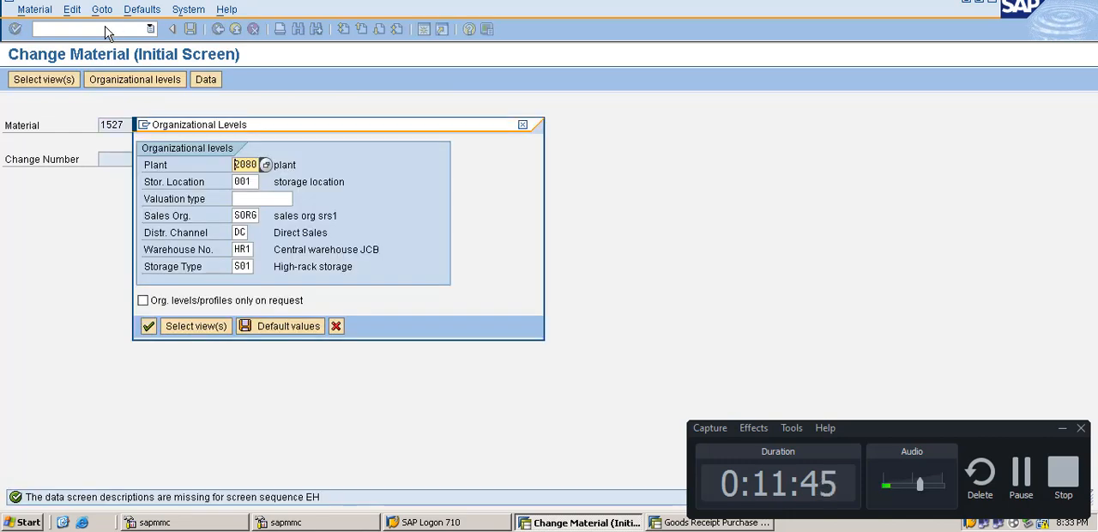
key(Return)
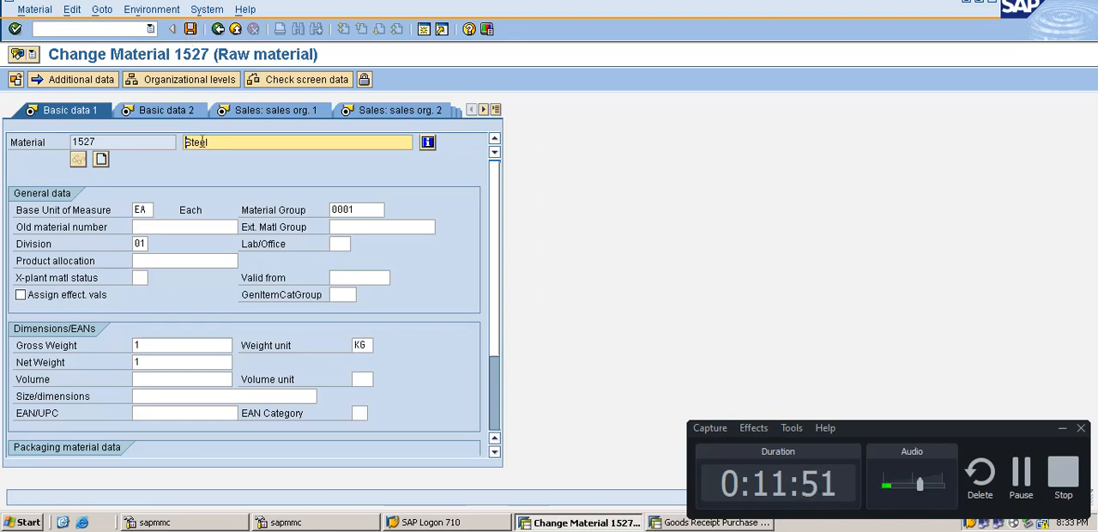
Step: Change the material description to Steel 1 and save the material record
click(217, 142)
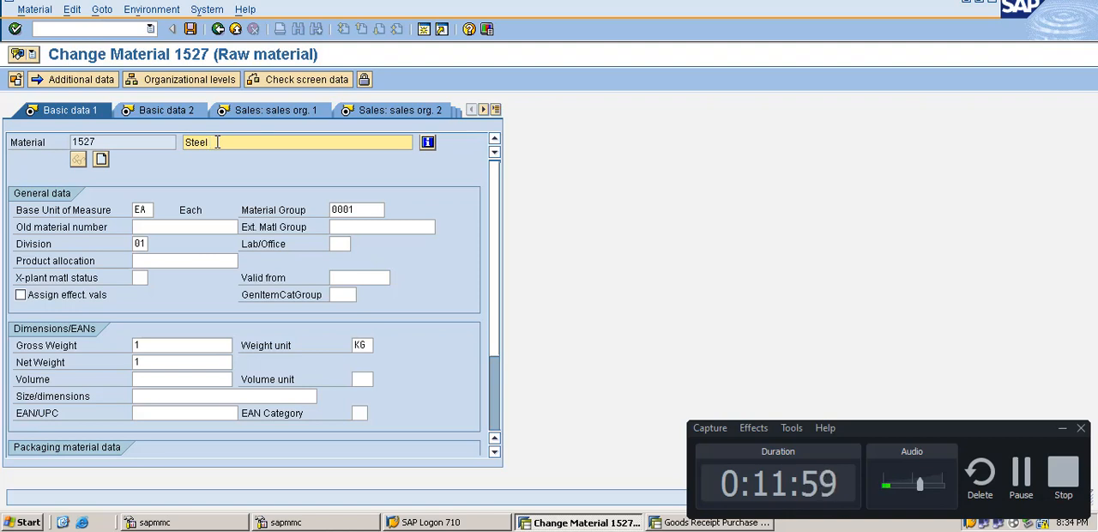
key(Return)
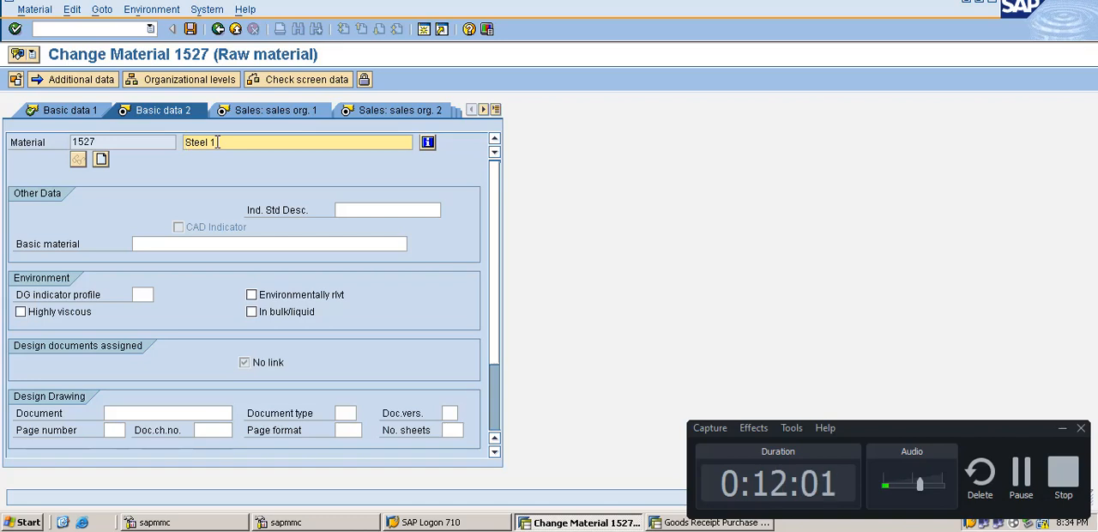
click(206, 82)
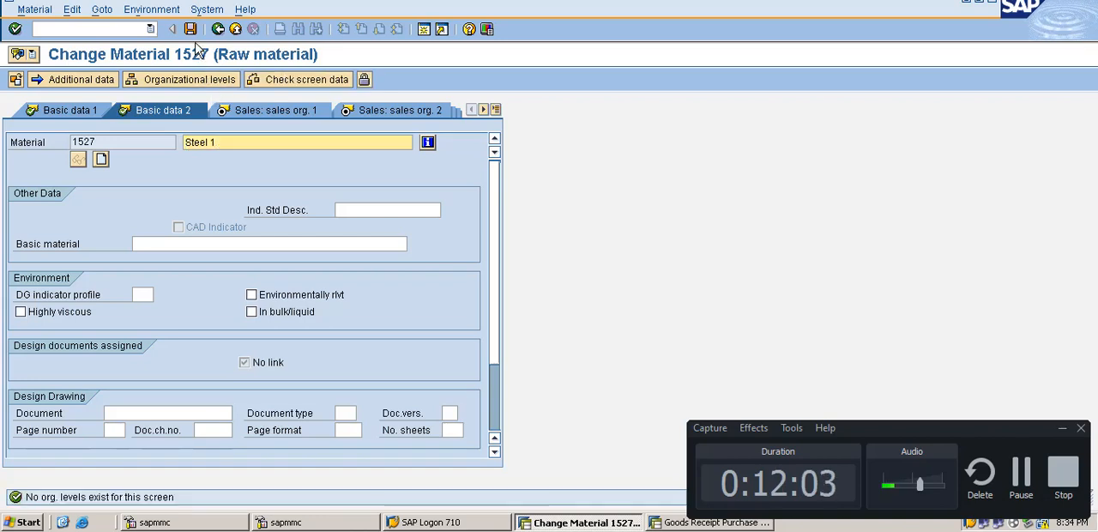
click(191, 30)
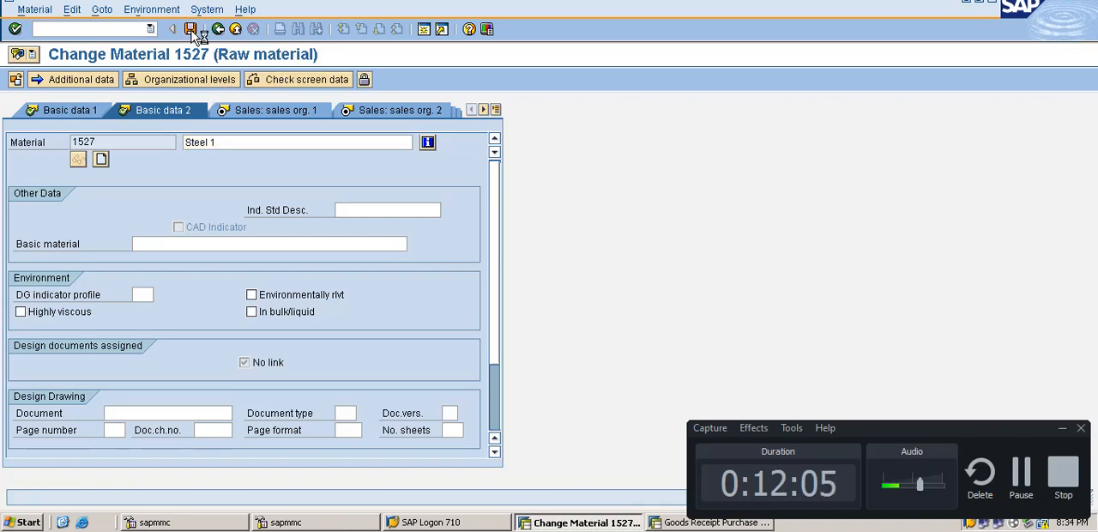